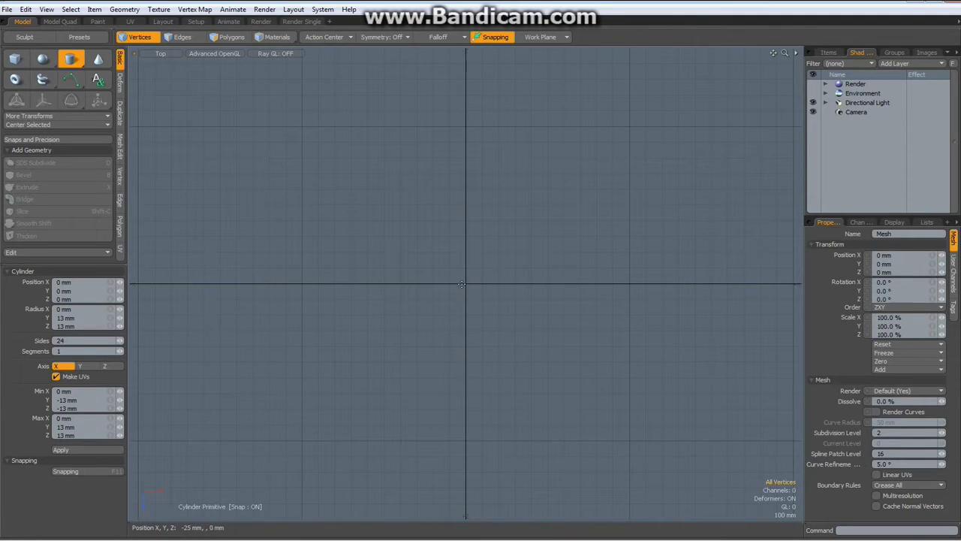
# Create a 12-sided cylinder disc with a 12 mm radius at X position 0
pyautogui.moveTo(465, 284); pyautogui.dragTo(488, 304)
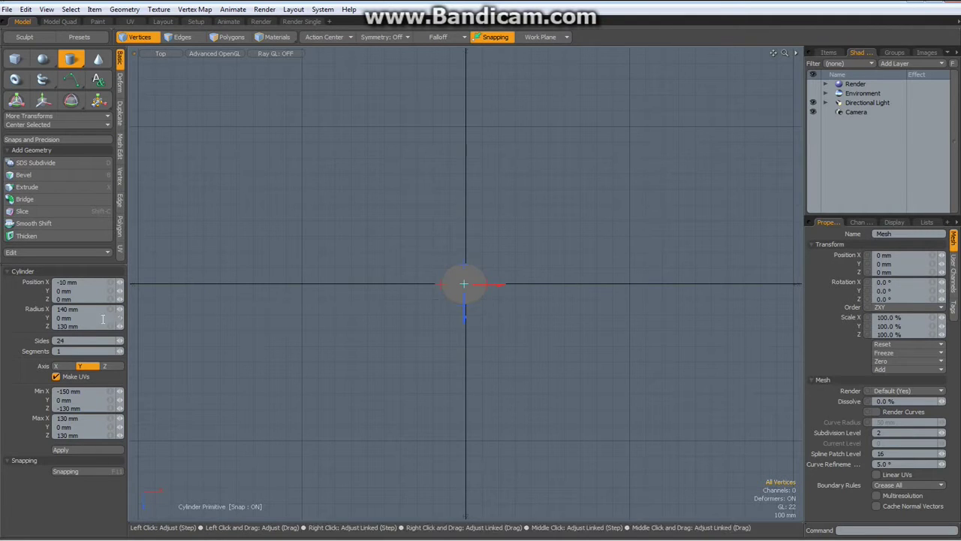
pyautogui.click(71, 339)
pyautogui.press('Return')
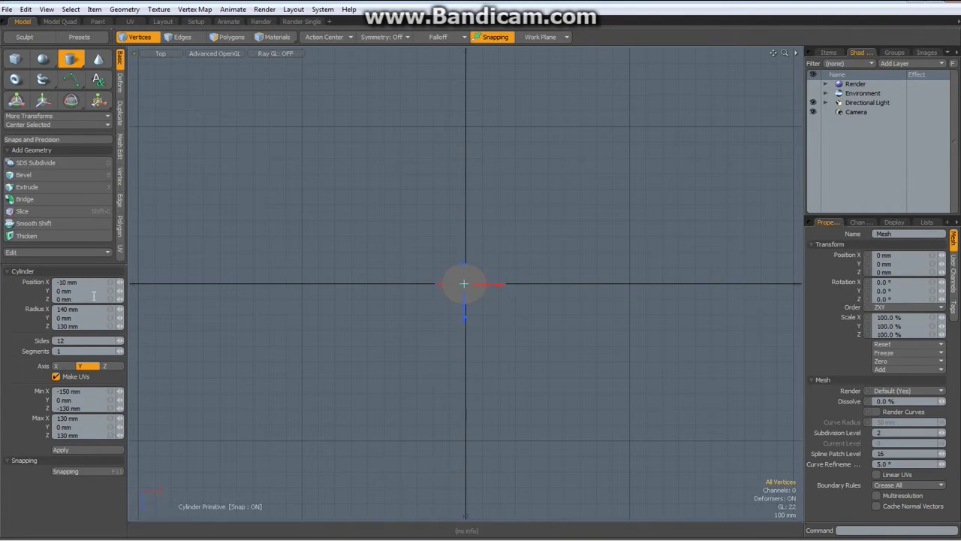
pyautogui.write('12')
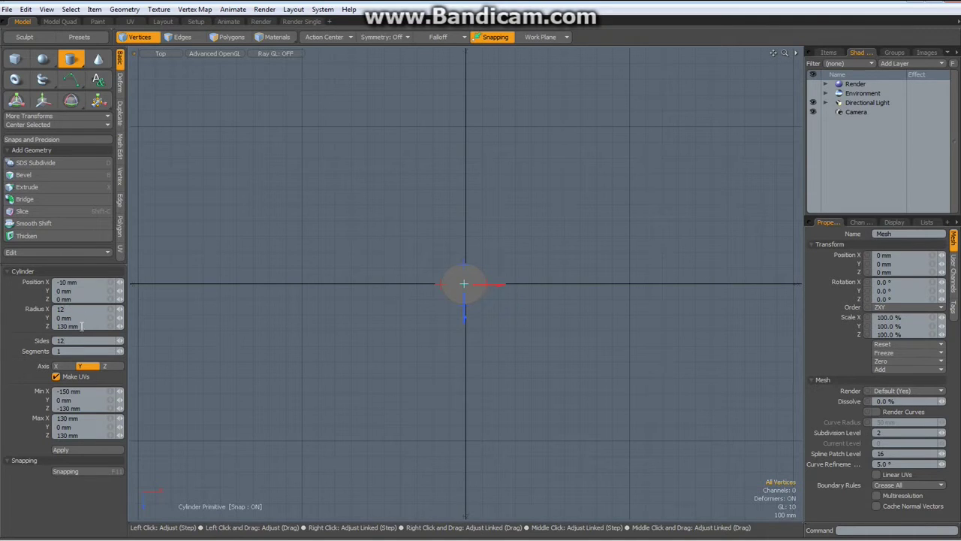
pyautogui.click(81, 326)
pyautogui.write('12')
pyautogui.click(111, 283)
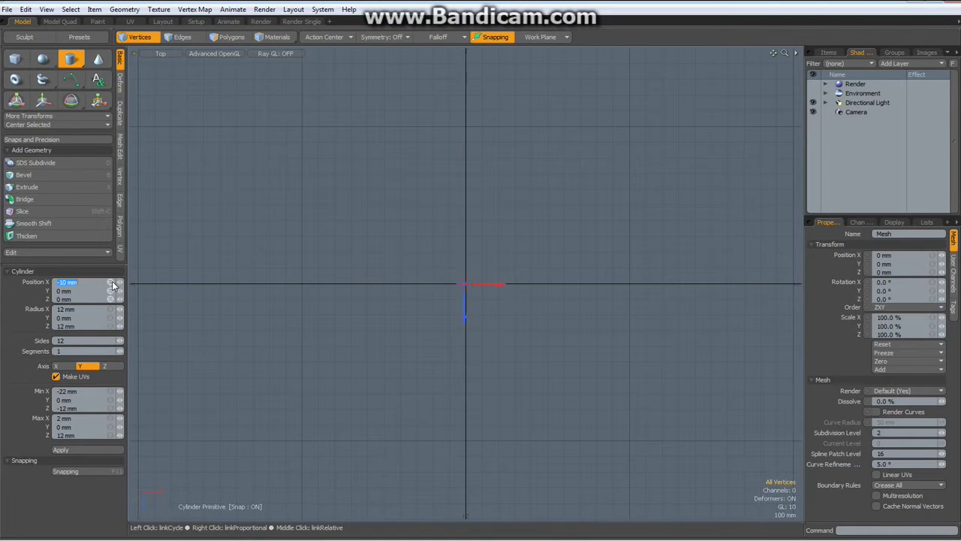
pyautogui.write('0')
pyautogui.hotkey('ctrl', 'z')
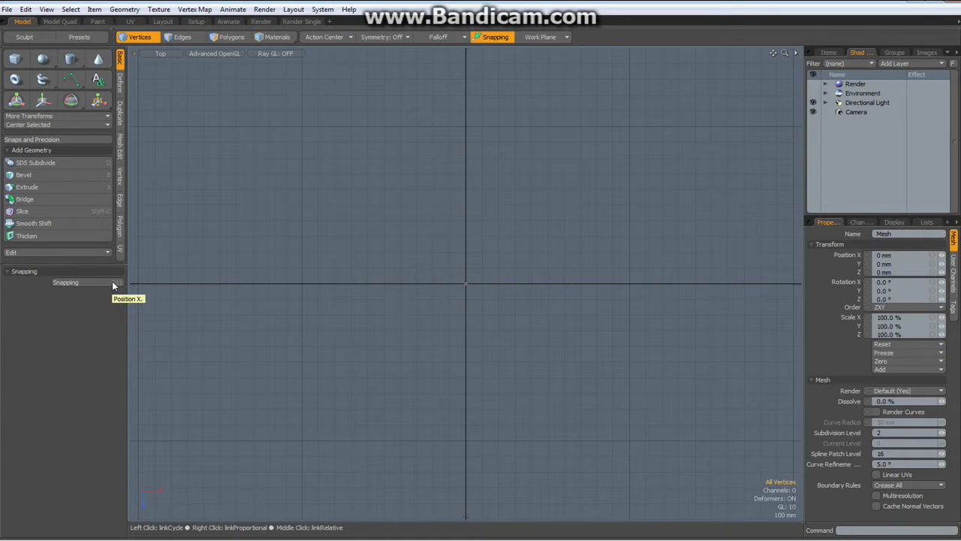
# Frame the disc in the view and select its top polygon
pyautogui.press('a')
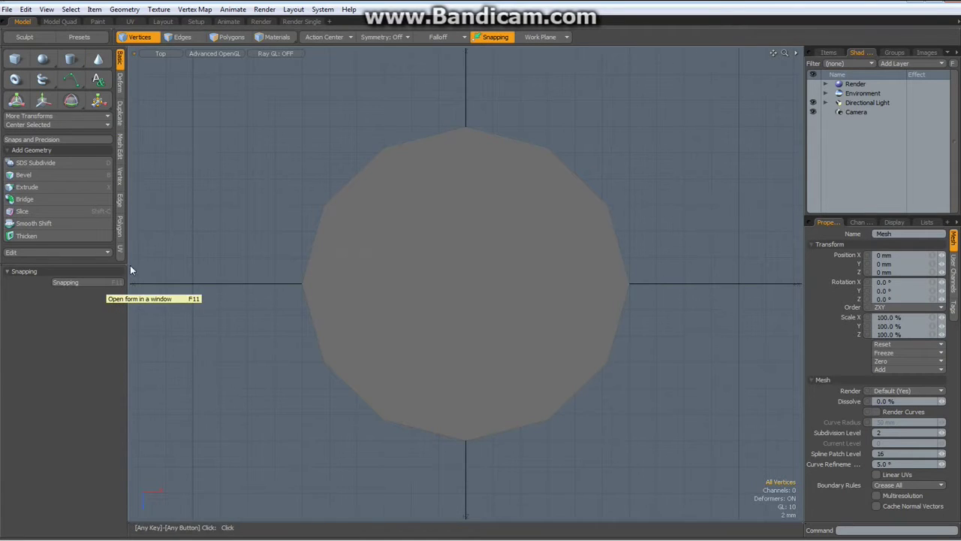
pyautogui.press('3')
pyautogui.click(451, 259)
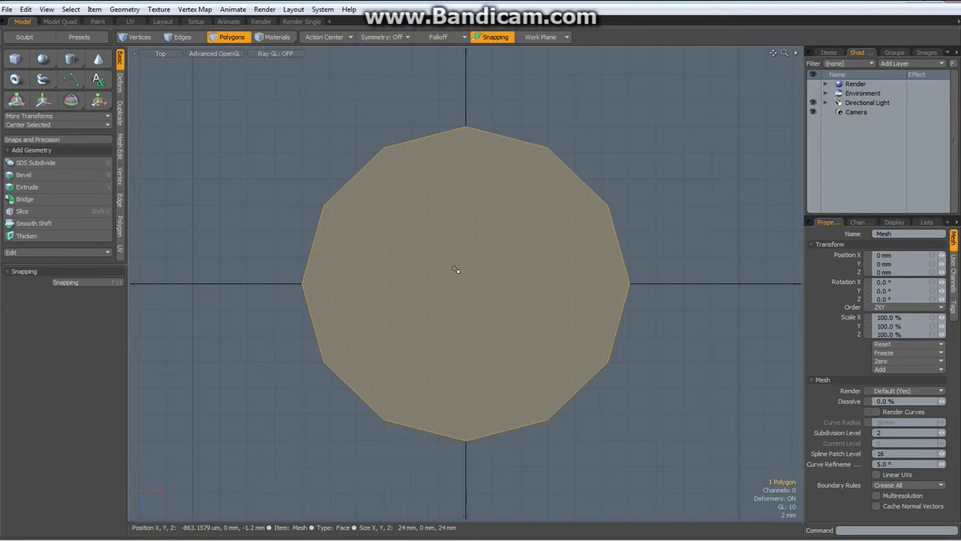
# Inset the disc's top face about 4.9 mm, add a thin second inset, and delete the centre polygon
pyautogui.press('b')
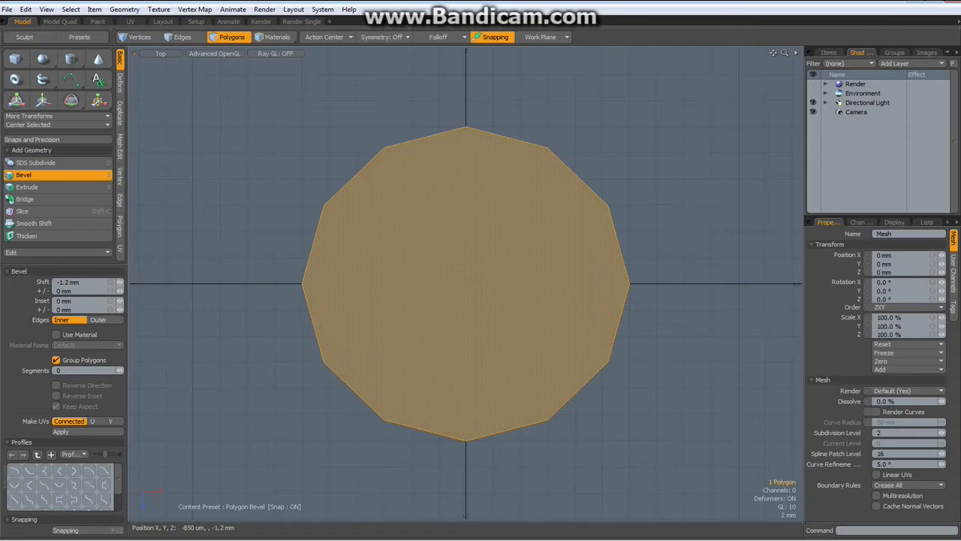
pyautogui.moveTo(530, 284); pyautogui.dragTo(572, 284)
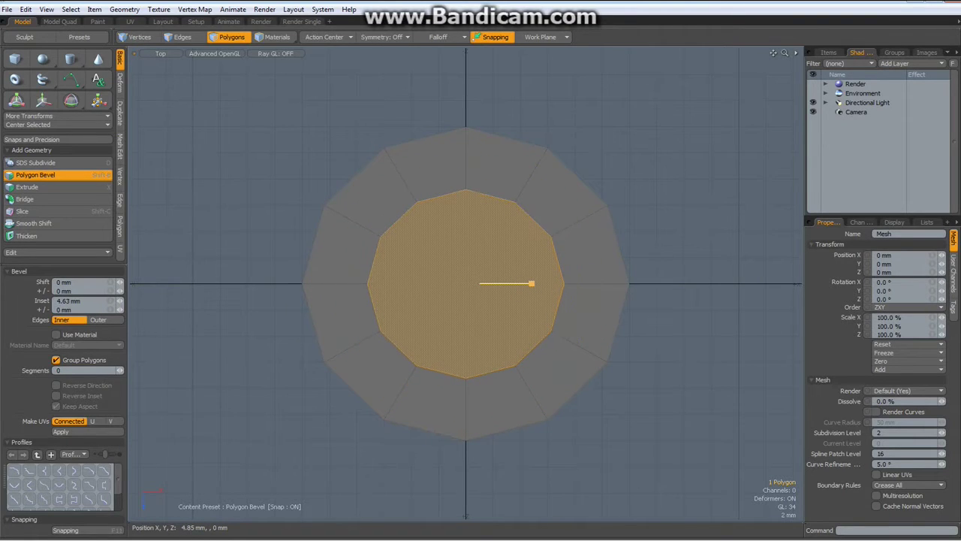
pyautogui.keyDown('shift'); pyautogui.click(438, 278); pyautogui.keyUp('shift')
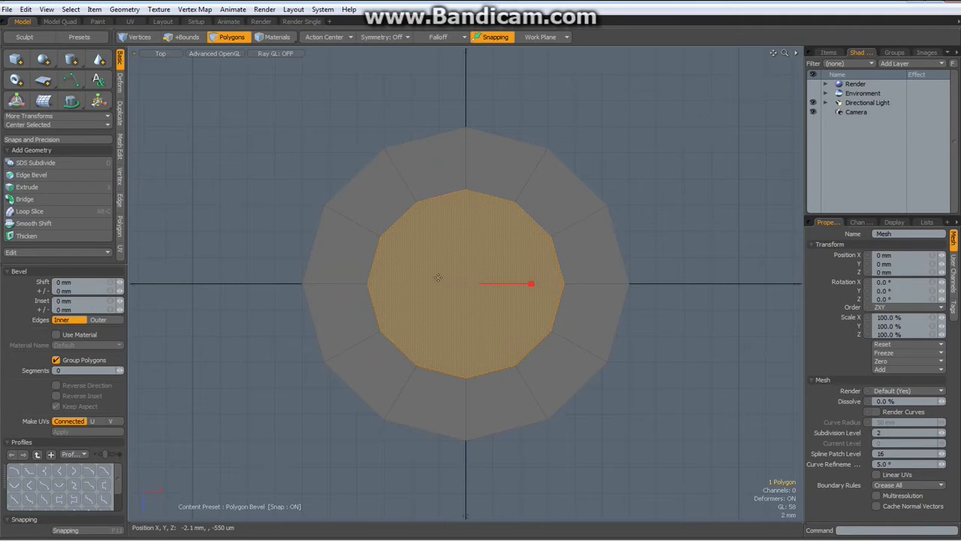
pyautogui.moveTo(534, 282); pyautogui.dragTo(535, 283)
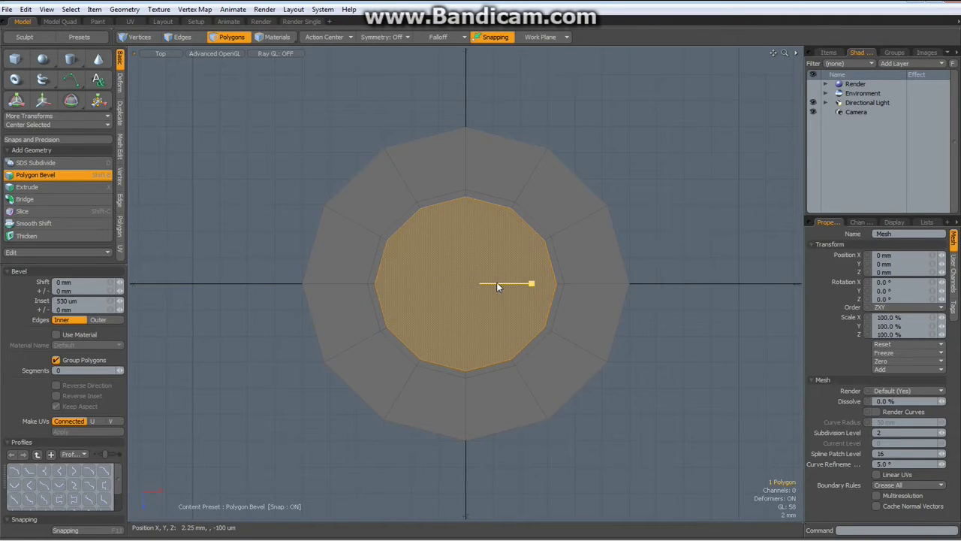
pyautogui.press('Delete')
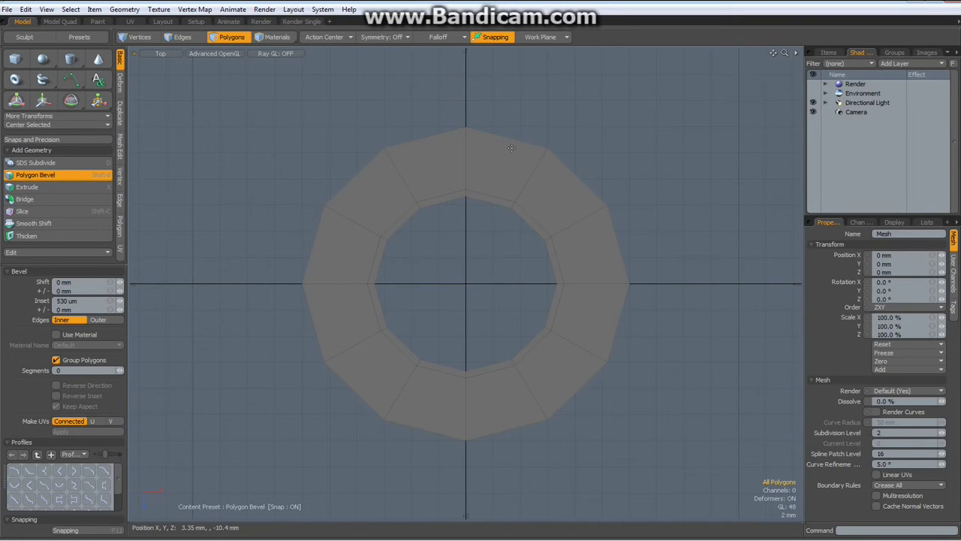
pyautogui.press('space')
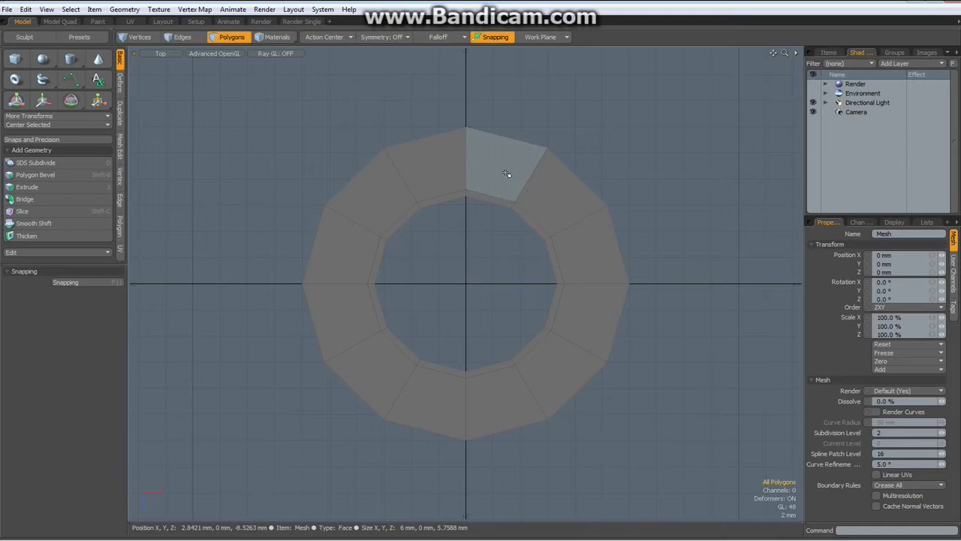
# Select and delete the six polygons on the outer ring's right half
pyautogui.moveTo(507, 173)
pyautogui.mouseDown()
pyautogui.moveTo(563, 239)
pyautogui.moveTo(573, 333)
pyautogui.moveTo(563, 367)
pyautogui.moveTo(510, 398)
pyautogui.mouseUp()
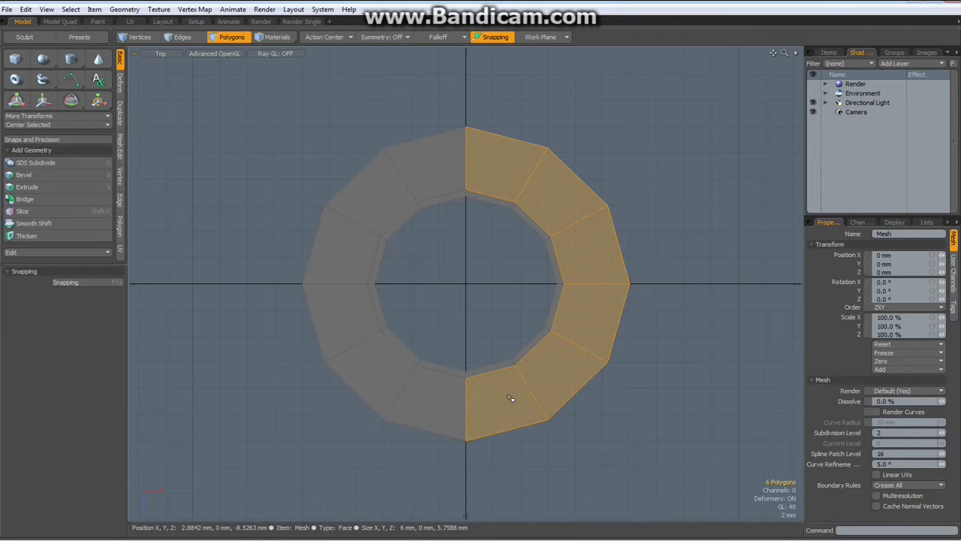
pyautogui.press('Delete')
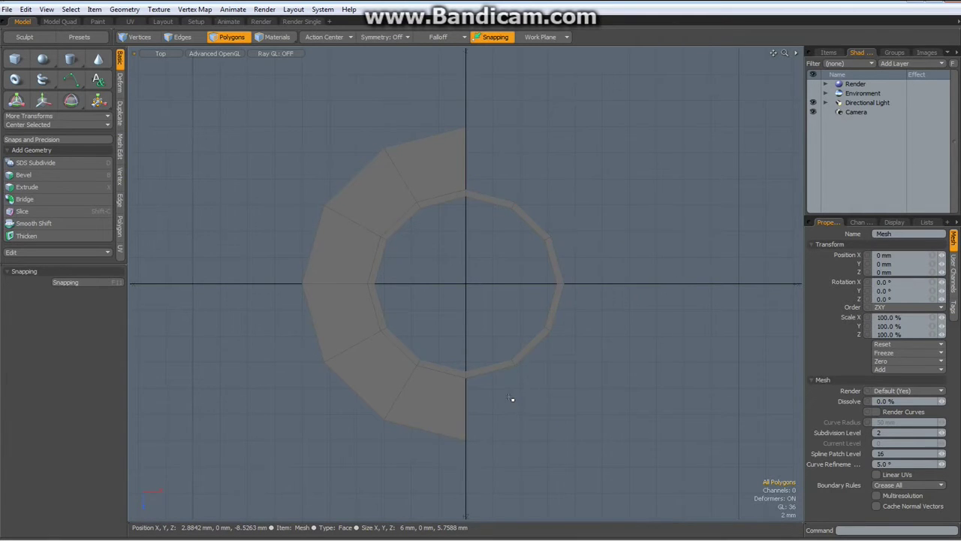
# Extend both open end edges of the half ring to the right in two sections
pyautogui.press('2')
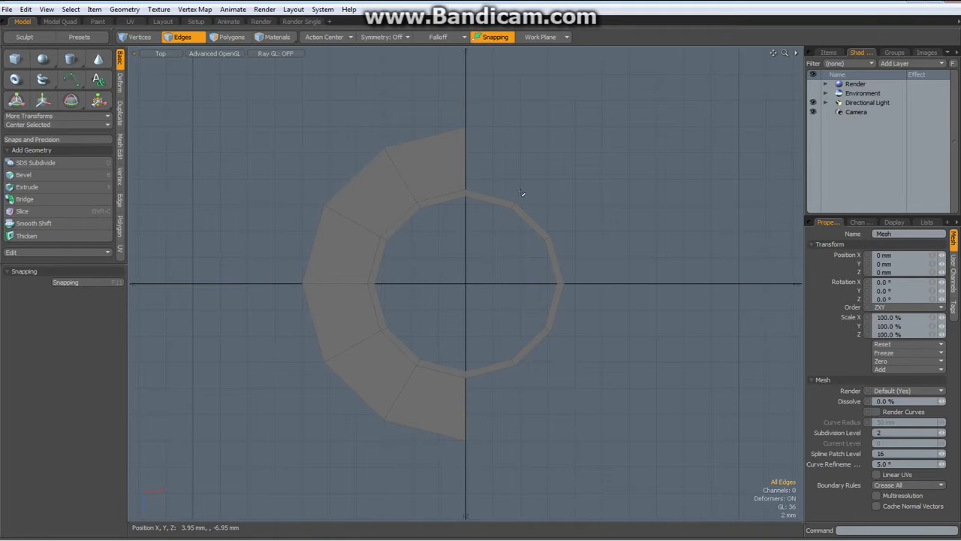
pyautogui.click(467, 159)
pyautogui.keyDown('shift'); pyautogui.click(481, 398); pyautogui.keyUp('shift')
pyautogui.press('z')
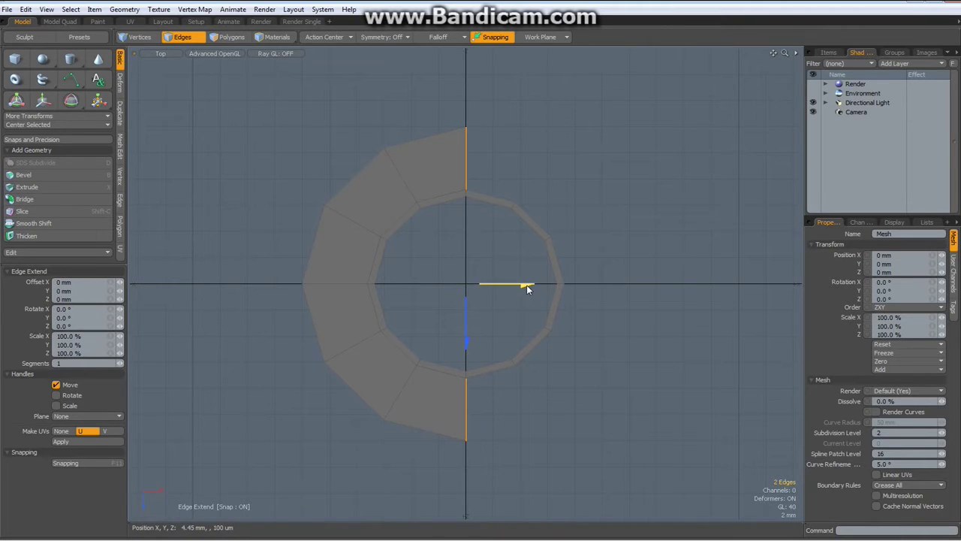
pyautogui.moveTo(526, 284); pyautogui.dragTo(706, 285)
pyautogui.keyDown('shift'); pyautogui.click(685, 275); pyautogui.keyUp('shift')
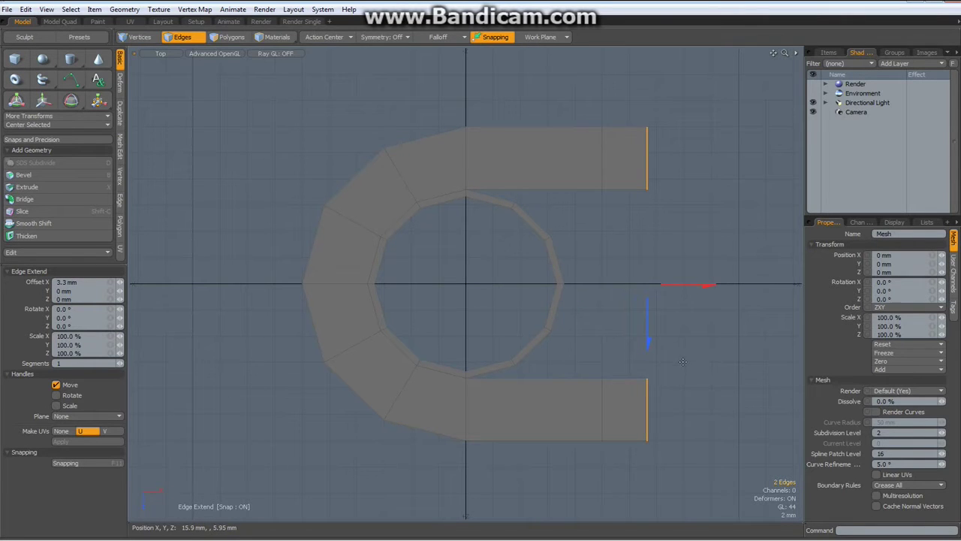
pyautogui.moveTo(694, 285); pyautogui.dragTo(706, 286)
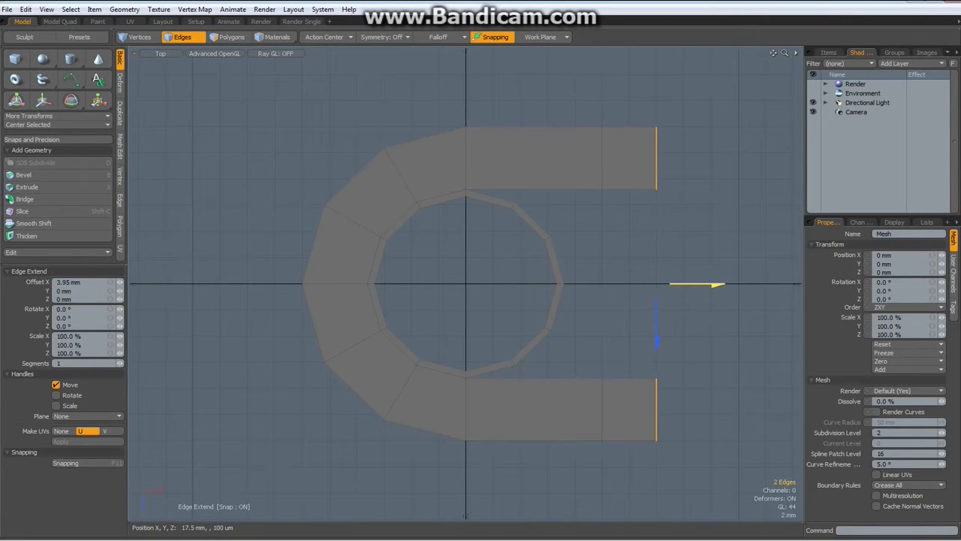
pyautogui.press('space')
# Select the inner edges of both arm tips and bridge them together
pyautogui.click(629, 190)
pyautogui.keyDown('shift'); pyautogui.click(628, 379); pyautogui.keyUp('shift')
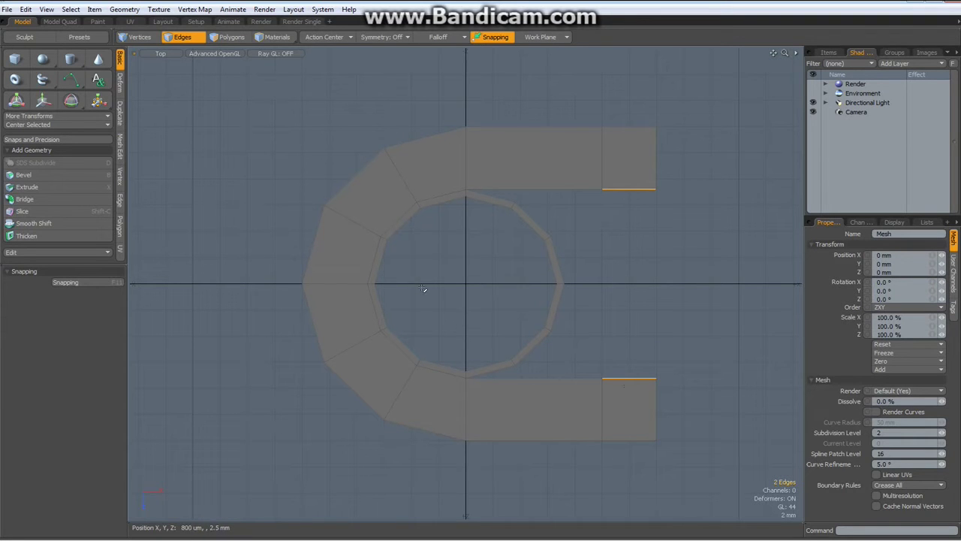
pyautogui.click(30, 200)
# Finish the bridging strip and select its inner vertical edge for a loop slice
pyautogui.press('space')
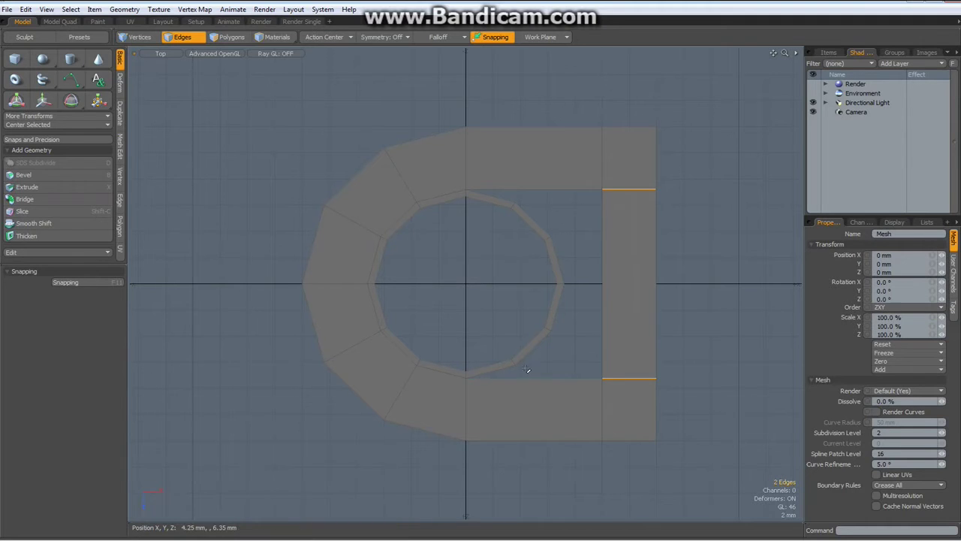
pyautogui.click(602, 268)
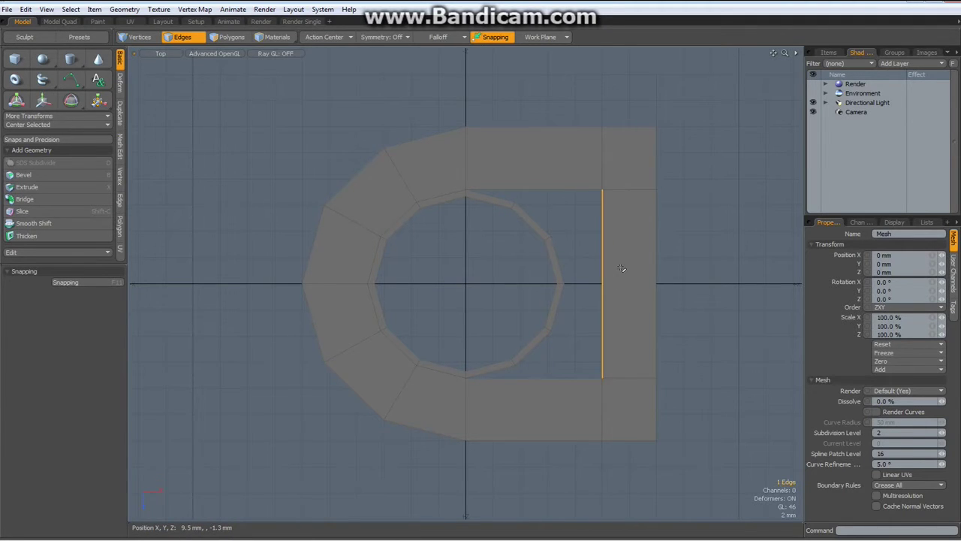
pyautogui.hotkey('alt', 'c')
# Cut three loop slices across the bridged strip at 26% position
pyautogui.click(620, 268)
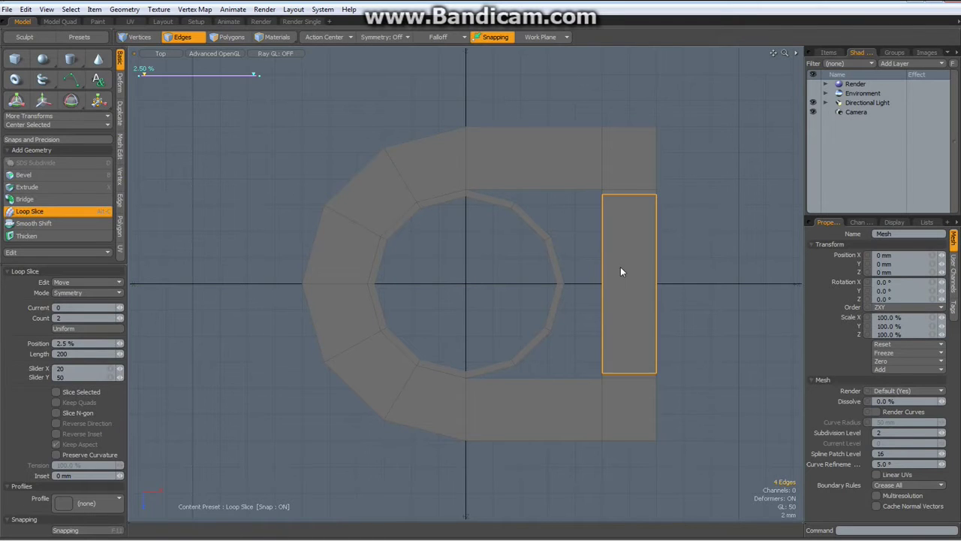
pyautogui.click(120, 317)
pyautogui.moveTo(691, 271); pyautogui.dragTo(735, 271)
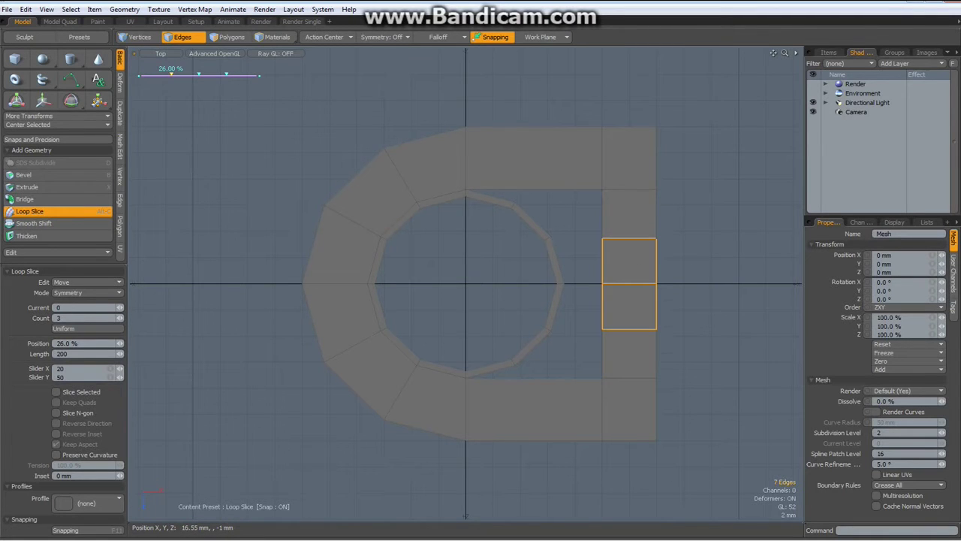
pyautogui.press('space')
pyautogui.click(693, 234)
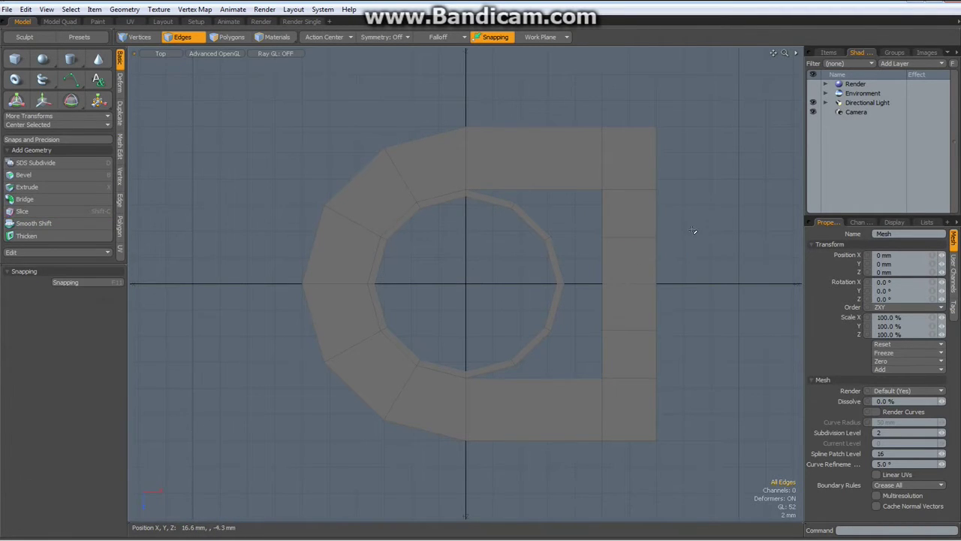
# Bridge the inner arc's edges to the vertical strip, filling the gap
pyautogui.doubleClick(538, 222)
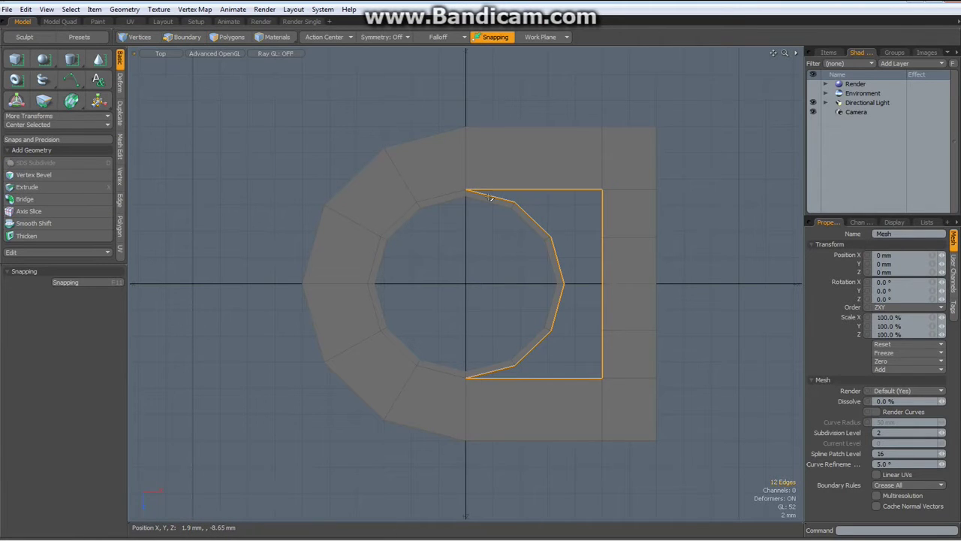
pyautogui.moveTo(491, 199)
pyautogui.keyDown('ctrl'); pyautogui.mouseDown()
pyautogui.moveTo(462, 311)
pyautogui.moveTo(483, 371)
pyautogui.moveTo(503, 390)
pyautogui.mouseUp(); pyautogui.keyUp('ctrl')
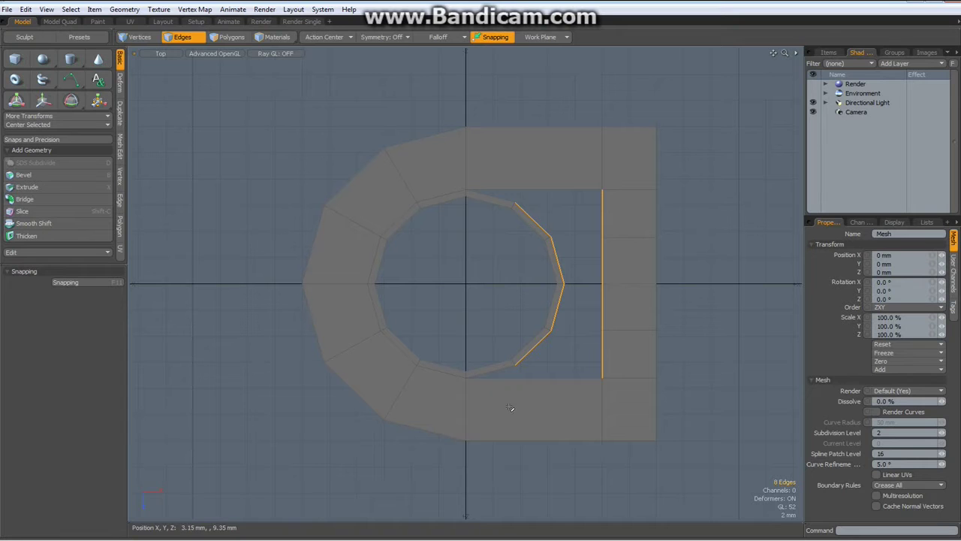
pyautogui.click(73, 200)
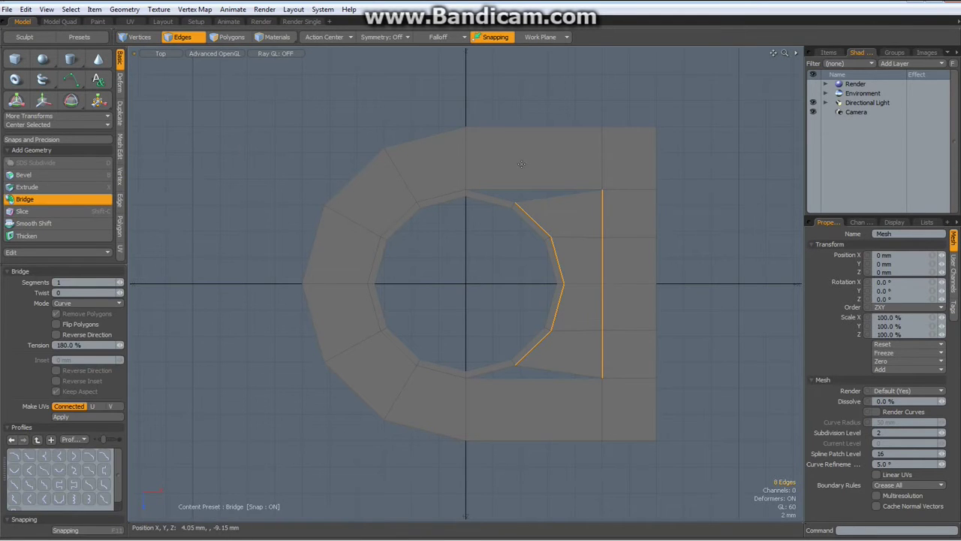
pyautogui.press('space')
# Select the top and bottom triangles' edges, then clear the edge selection
pyautogui.doubleClick(524, 188)
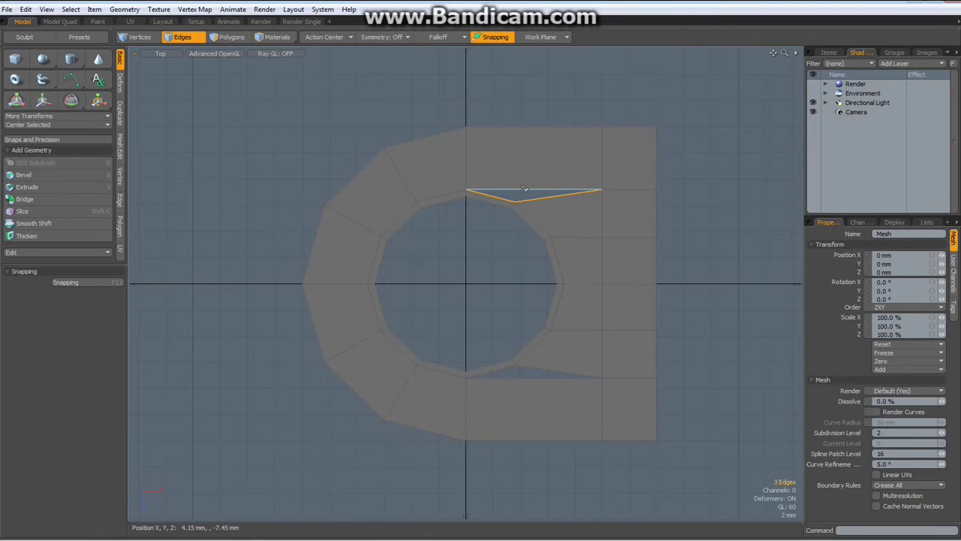
pyautogui.keyDown('shift'); pyautogui.doubleClick(543, 377); pyautogui.keyUp('shift')
pyautogui.press('2')
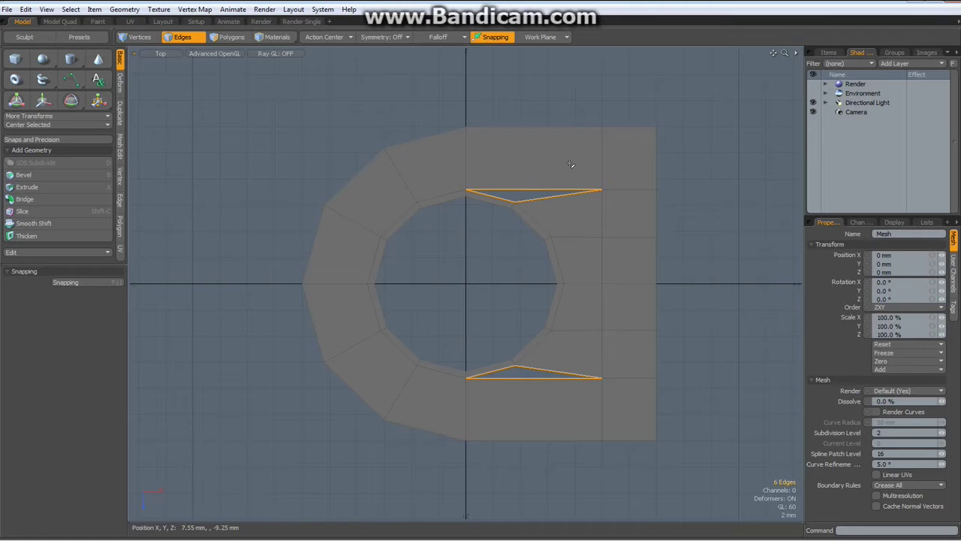
pyautogui.click(586, 114)
pyautogui.click(122, 202)
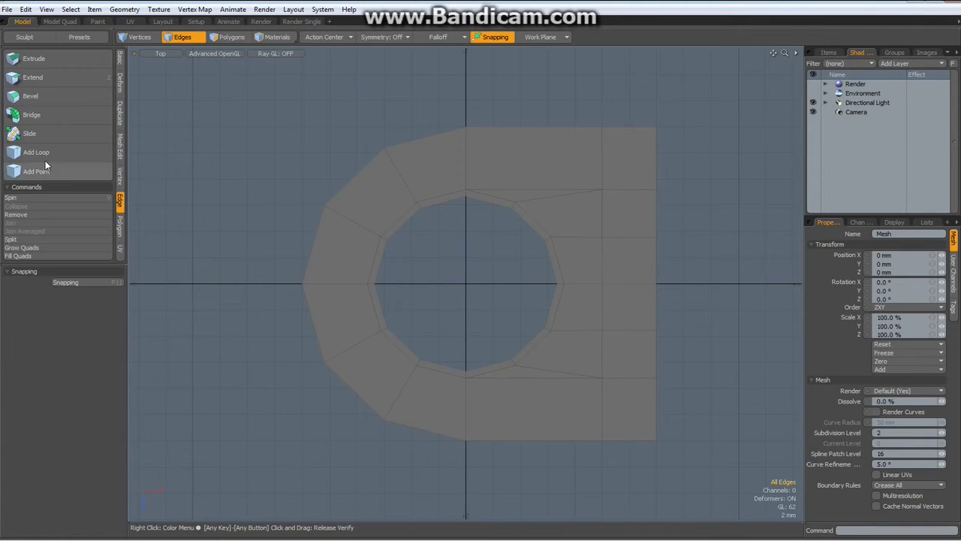
# Insert an edge loop just inside the outer rim at about 91.66%
pyautogui.click(37, 153)
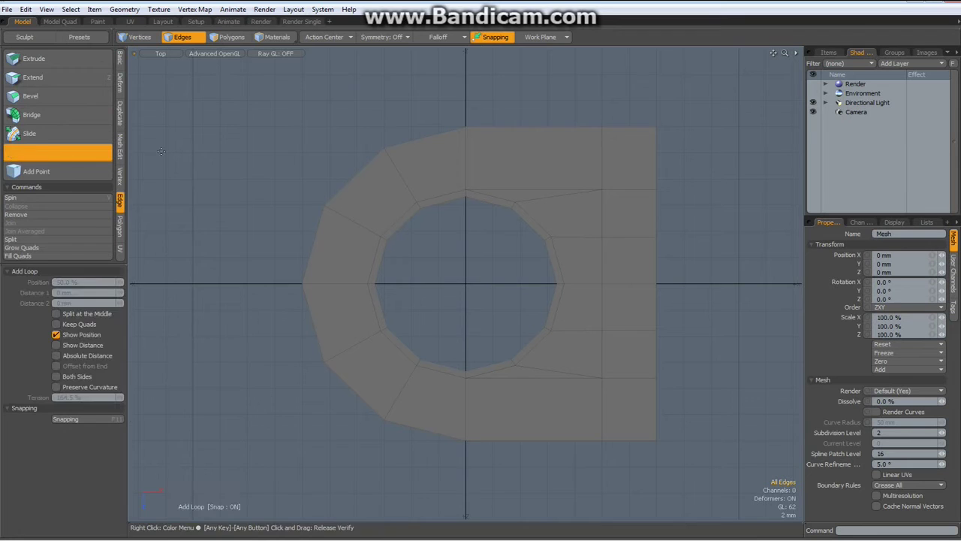
pyautogui.click(652, 134)
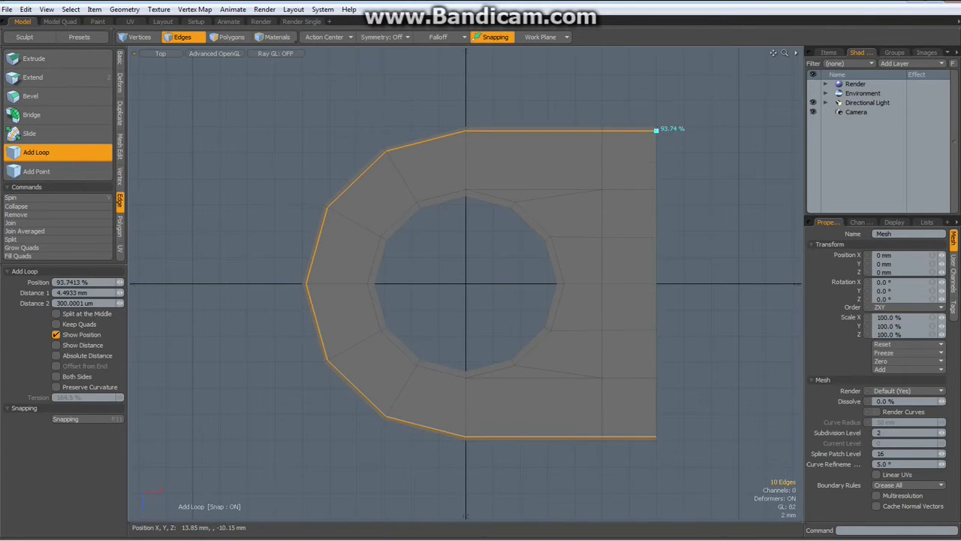
pyautogui.moveTo(655, 129); pyautogui.dragTo(656, 129)
pyautogui.press('space')
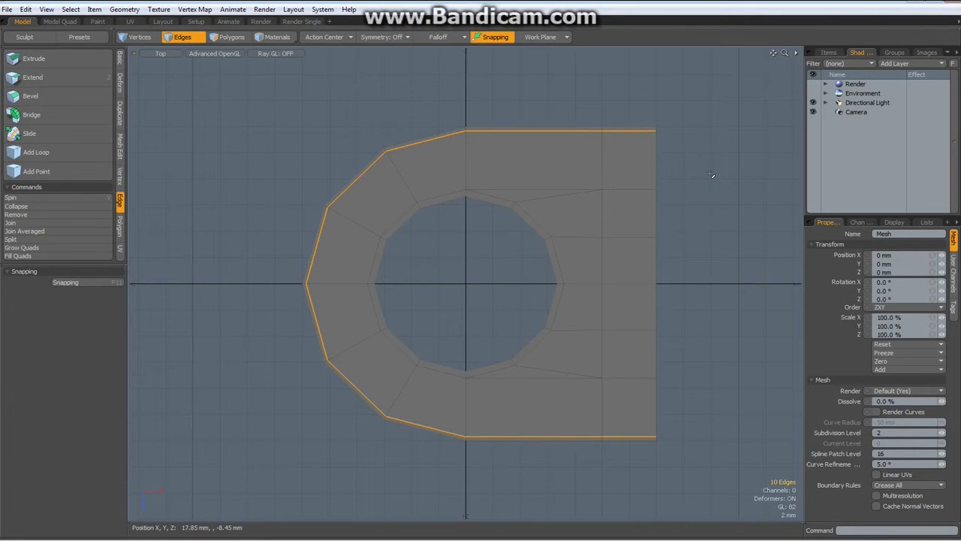
# Delete the two edges running from the hole into the tab and the tab's vertical loop
pyautogui.click(521, 192)
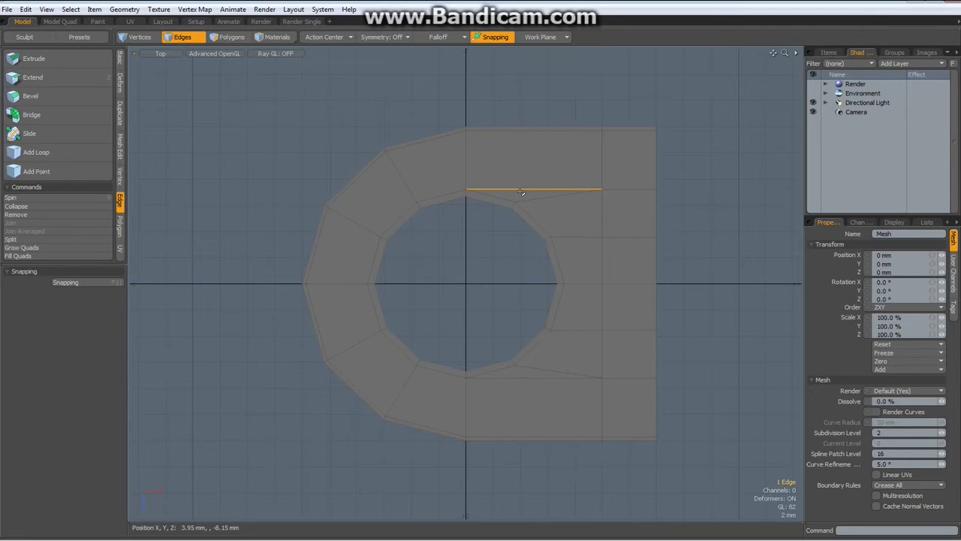
pyautogui.keyDown('shift'); pyautogui.click(511, 377); pyautogui.keyUp('shift')
pyautogui.press('Delete')
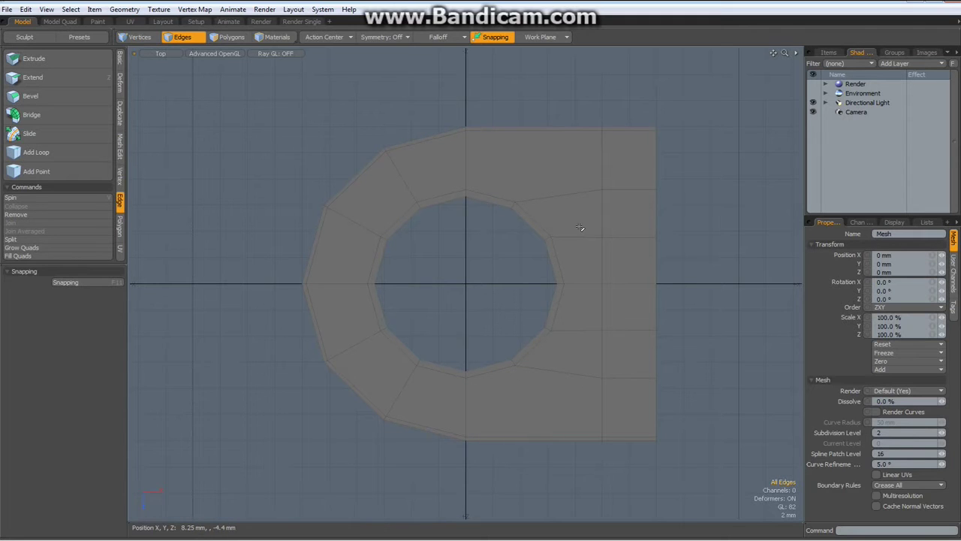
pyautogui.doubleClick(603, 163)
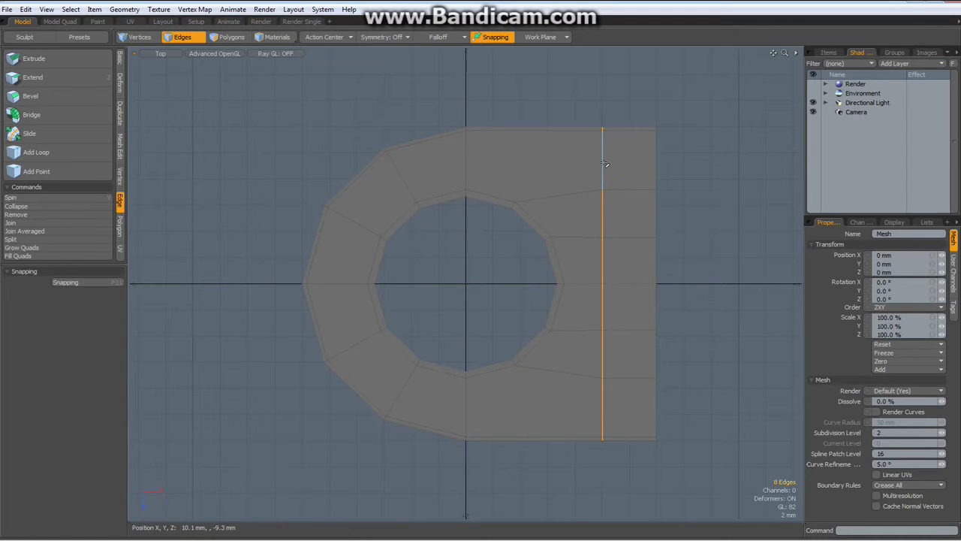
pyautogui.press('Delete')
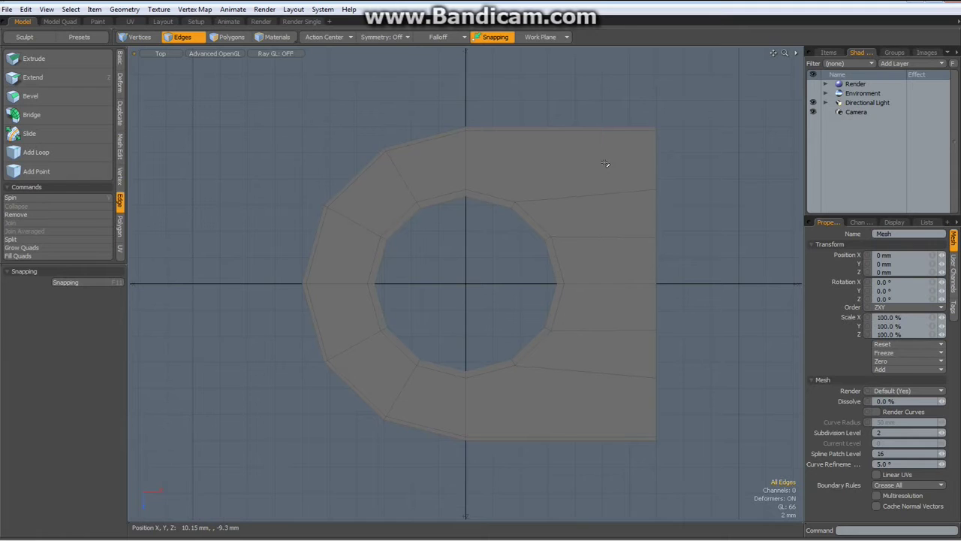
# Select the six edges on the tab's right side and convert them to vertices
pyautogui.click(653, 154)
pyautogui.keyDown('shift'); pyautogui.click(653, 214); pyautogui.keyUp('shift')
pyautogui.keyDown('shift'); pyautogui.click(660, 263); pyautogui.keyUp('shift')
pyautogui.keyDown('shift'); pyautogui.click(660, 303); pyautogui.keyUp('shift')
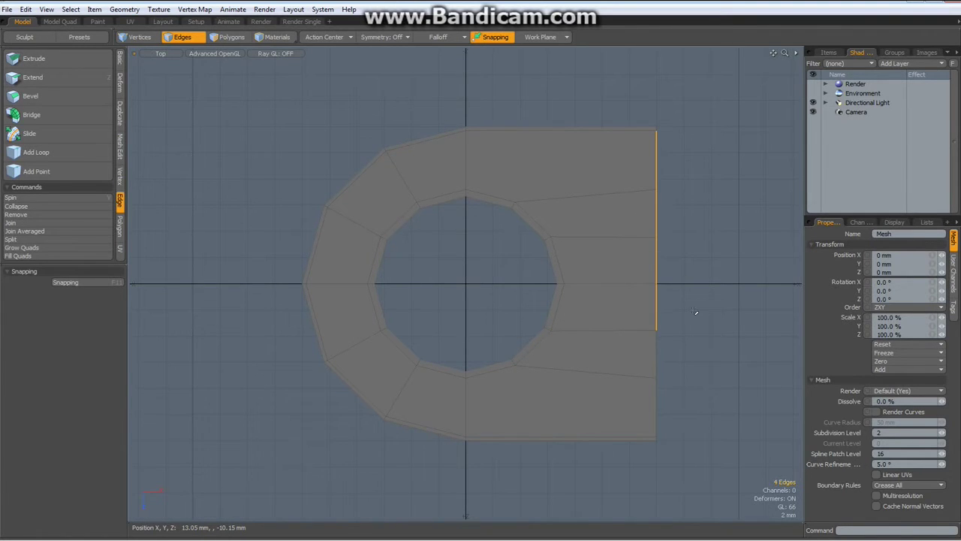
pyautogui.keyDown('shift'); pyautogui.click(667, 344); pyautogui.keyUp('shift')
pyautogui.keyDown('shift'); pyautogui.click(654, 402); pyautogui.keyUp('shift')
pyautogui.press('alt')
pyautogui.hotkey('alt', '1')
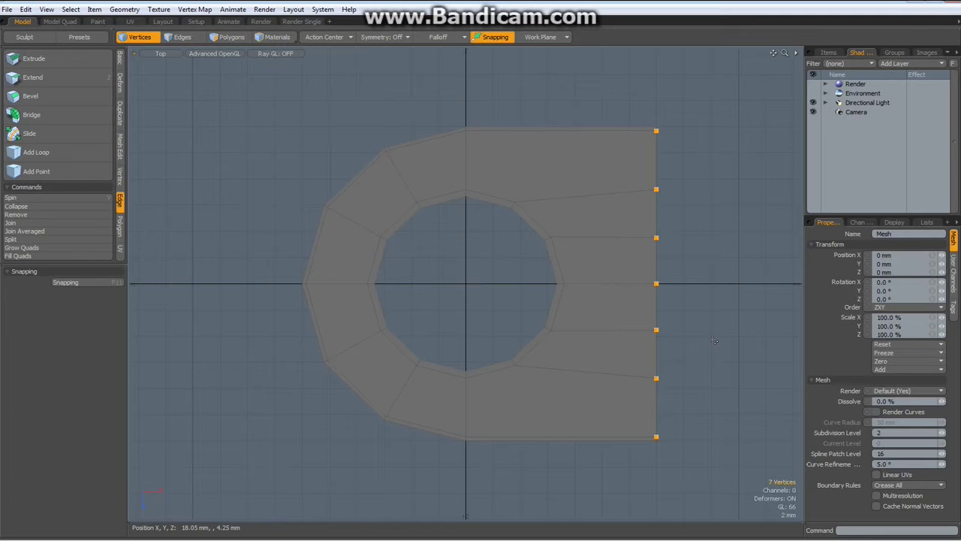
# Scale the right-end vertices vertically to about 69.5% toward the middle
pyautogui.press('r')
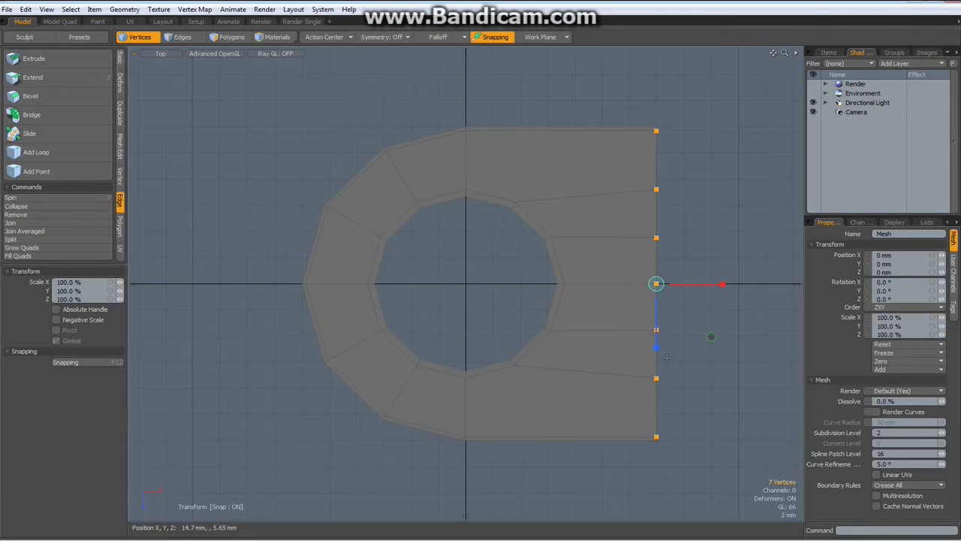
pyautogui.moveTo(656, 347); pyautogui.dragTo(657, 326)
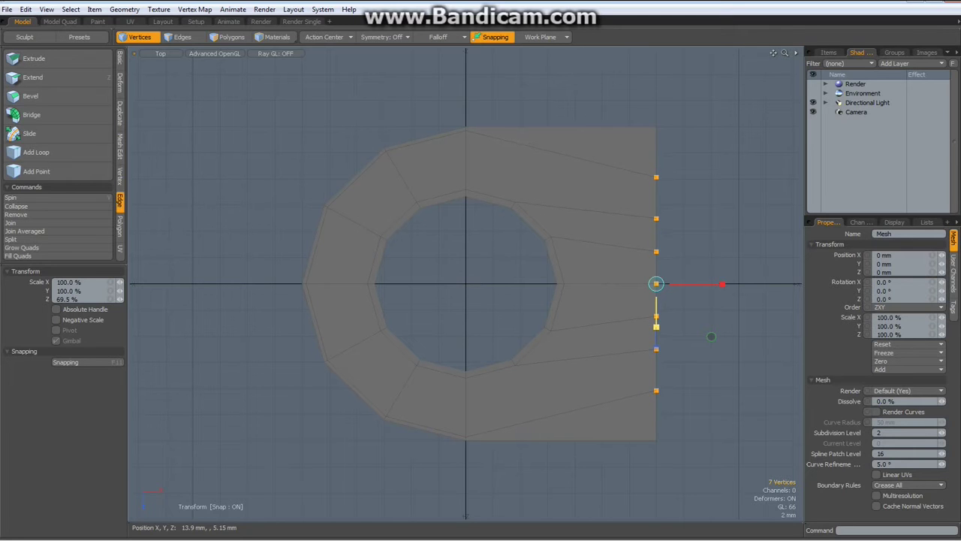
pyautogui.press('space')
pyautogui.click(698, 437)
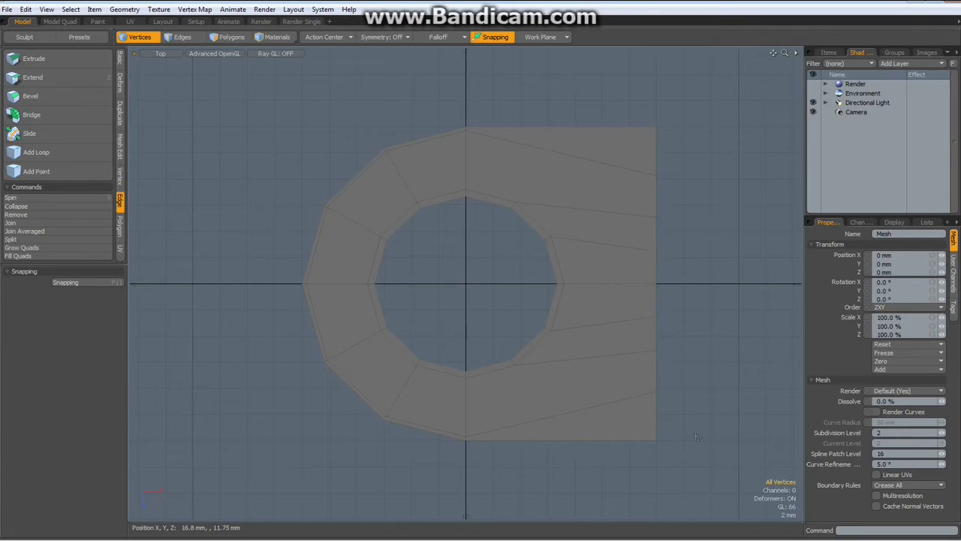
pyautogui.hotkey('ctrl', 'space')
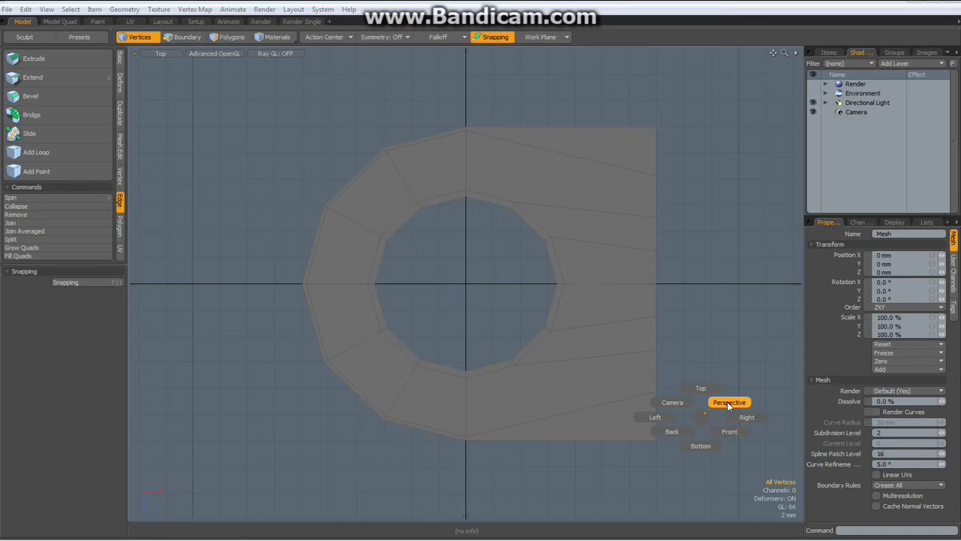
# Switch to Perspective and extrude the whole profile 15.2 mm downward into a solid block
pyautogui.click(728, 403)
pyautogui.keyDown('alt'); pyautogui.moveTo(533, 292); pyautogui.dragTo(528, 347); pyautogui.keyUp('alt')
pyautogui.press('3')
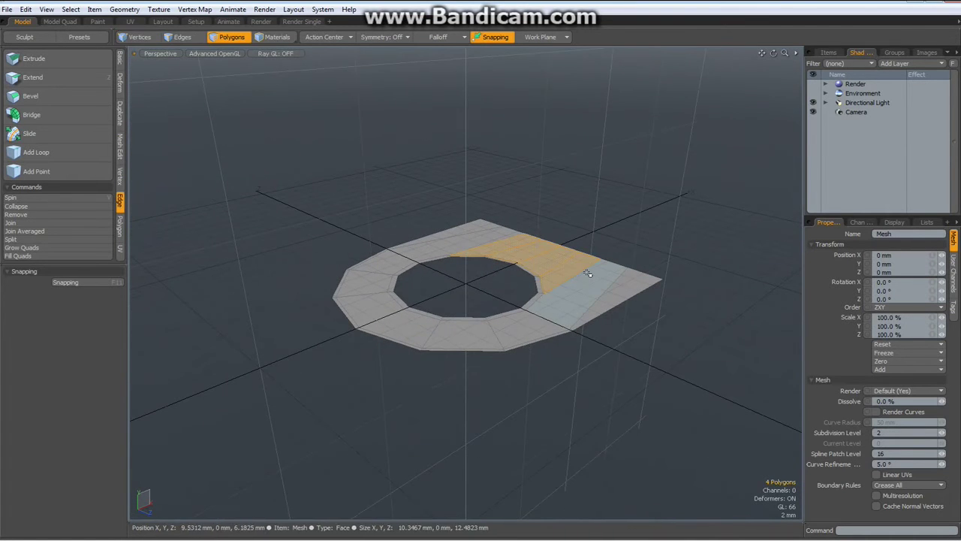
pyautogui.doubleClick(591, 272)
pyautogui.hotkey('shift', 'x')
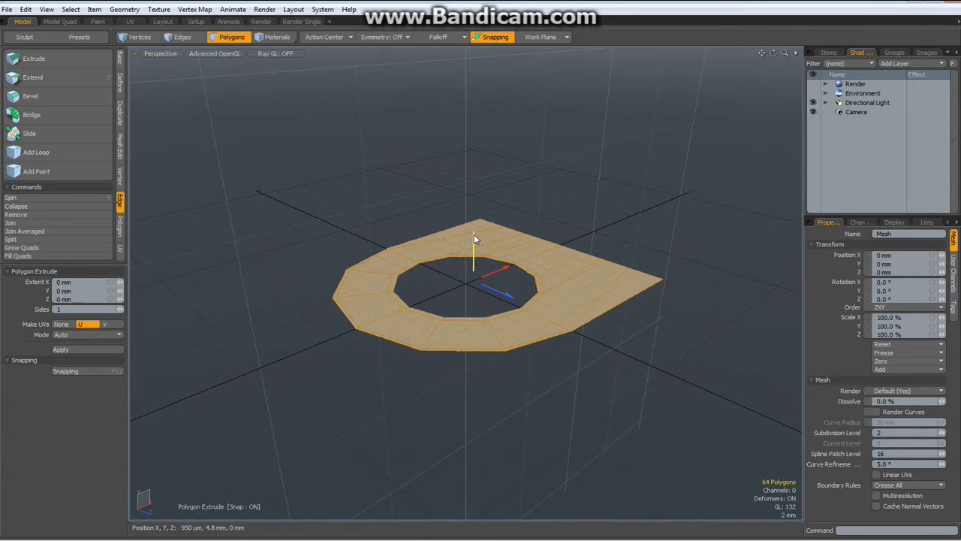
pyautogui.moveTo(474, 234); pyautogui.dragTo(473, 372)
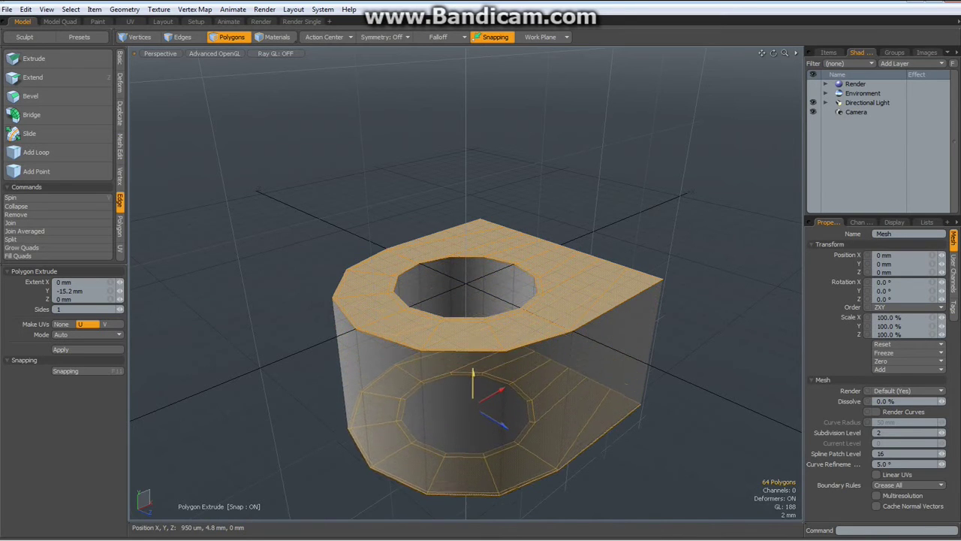
pyautogui.keyDown('alt'); pyautogui.moveTo(578, 398); pyautogui.dragTo(567, 358); pyautogui.keyUp('alt')
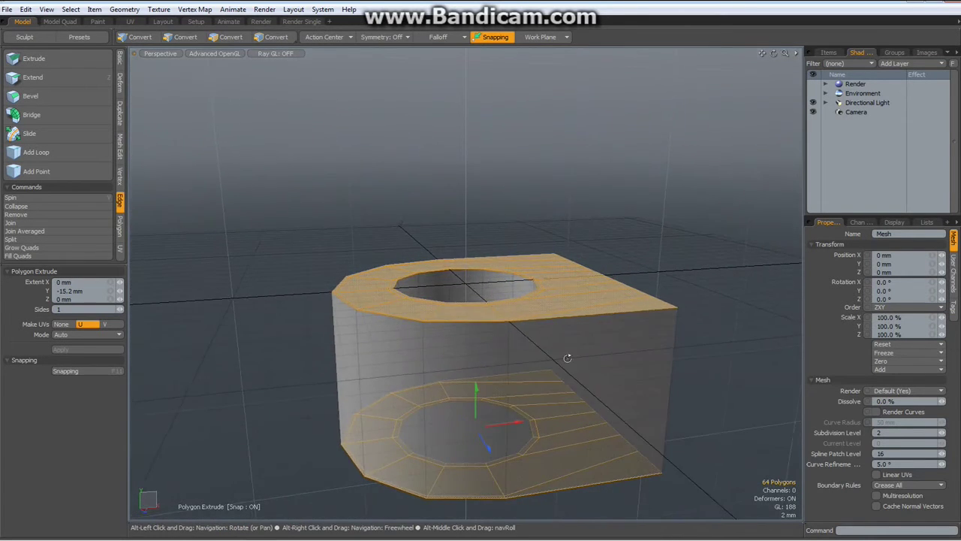
pyautogui.press('space')
pyautogui.click(660, 185)
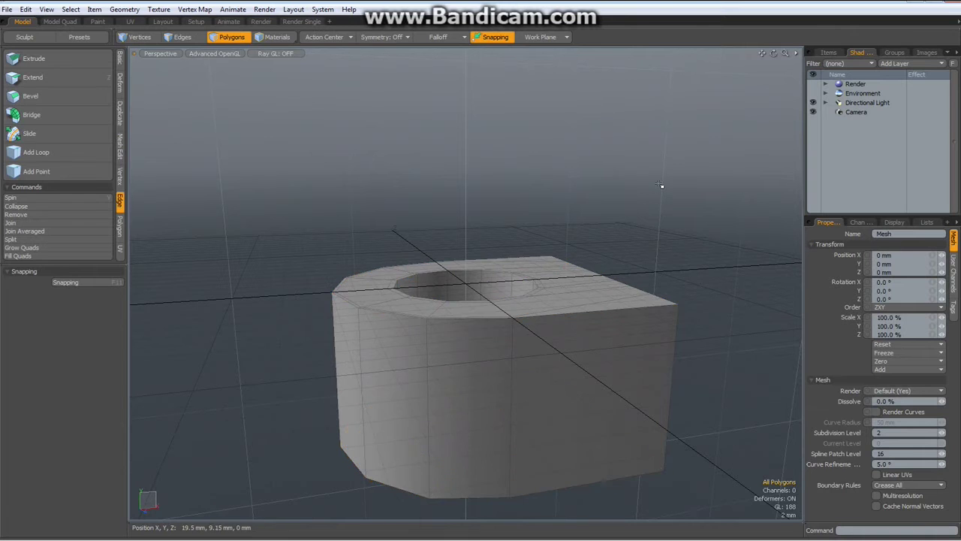
# Loop-slice two edge loops around the block's sides at 1.5%, near the top and bottom rims
pyautogui.click(119, 60)
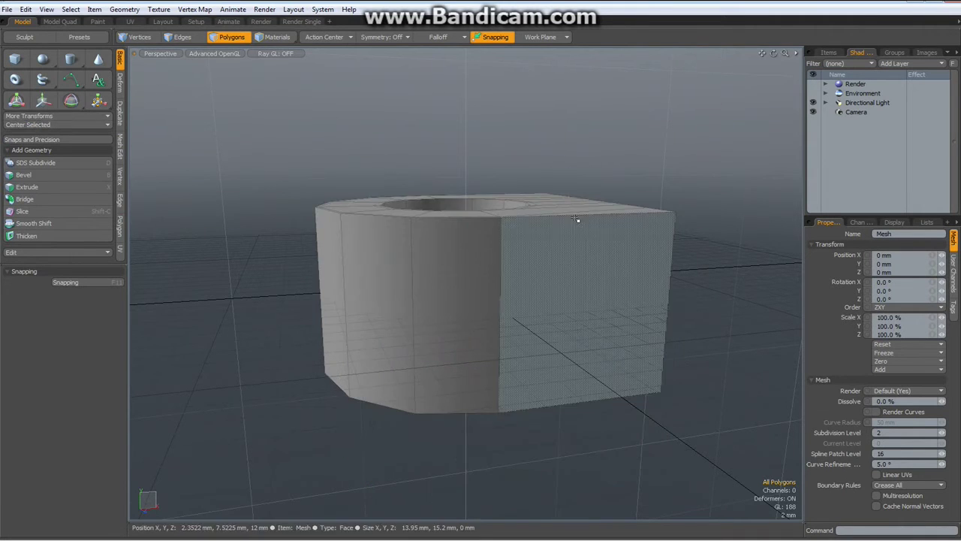
pyautogui.keyDown('alt'); pyautogui.moveTo(620, 262); pyautogui.dragTo(586, 298); pyautogui.keyUp('alt')
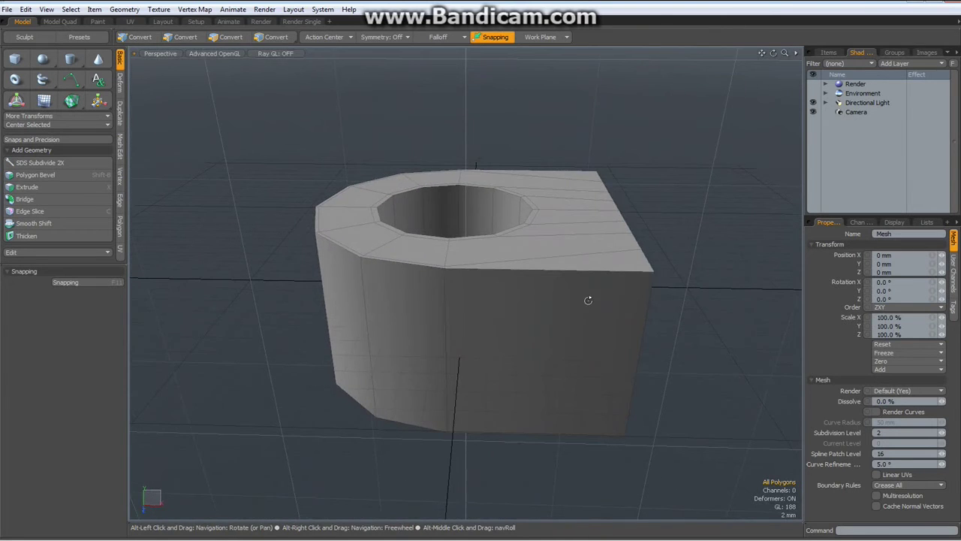
pyautogui.press('2')
pyautogui.click(449, 307)
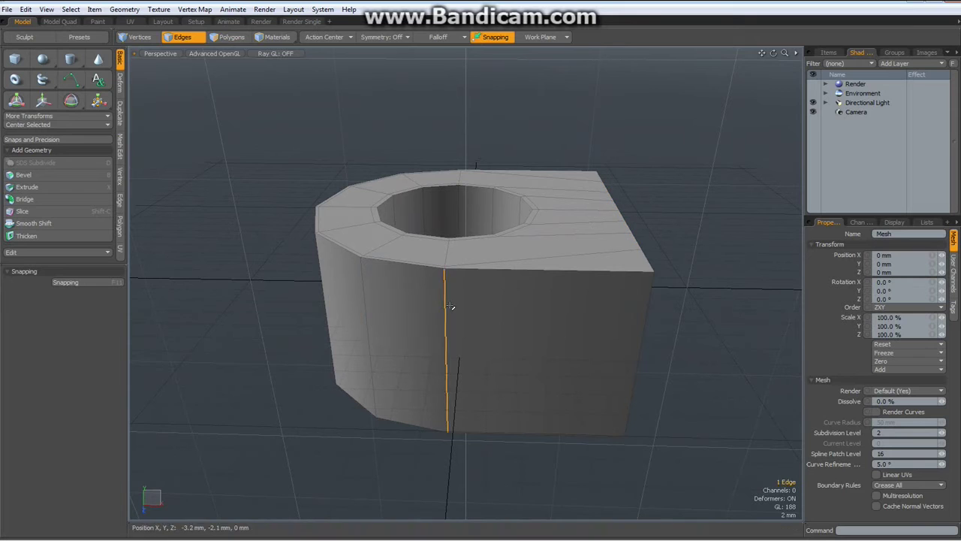
pyautogui.hotkey('alt', 'c')
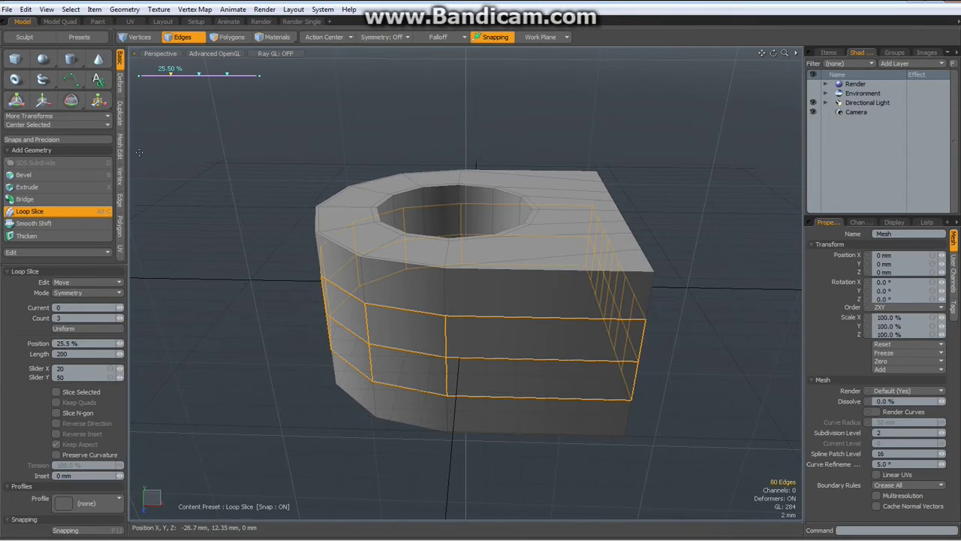
pyautogui.click(119, 320)
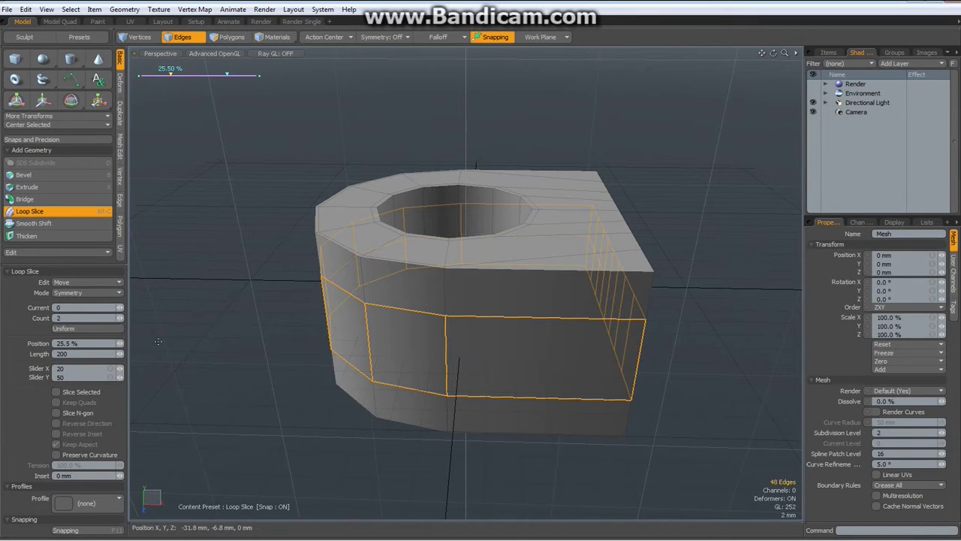
pyautogui.moveTo(368, 297); pyautogui.dragTo(370, 260)
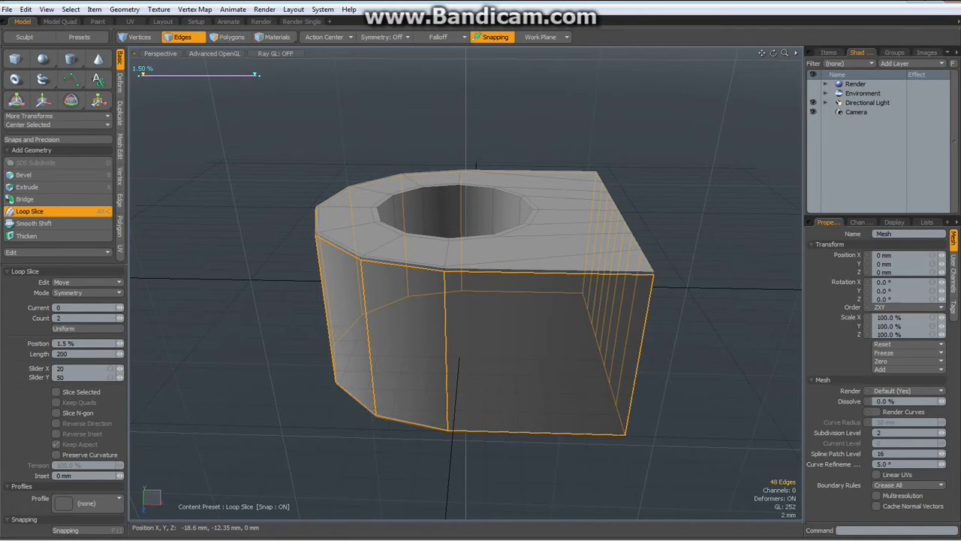
pyautogui.press('space')
# Add a loop slice through a vertical edge inside the hole
pyautogui.click(425, 212)
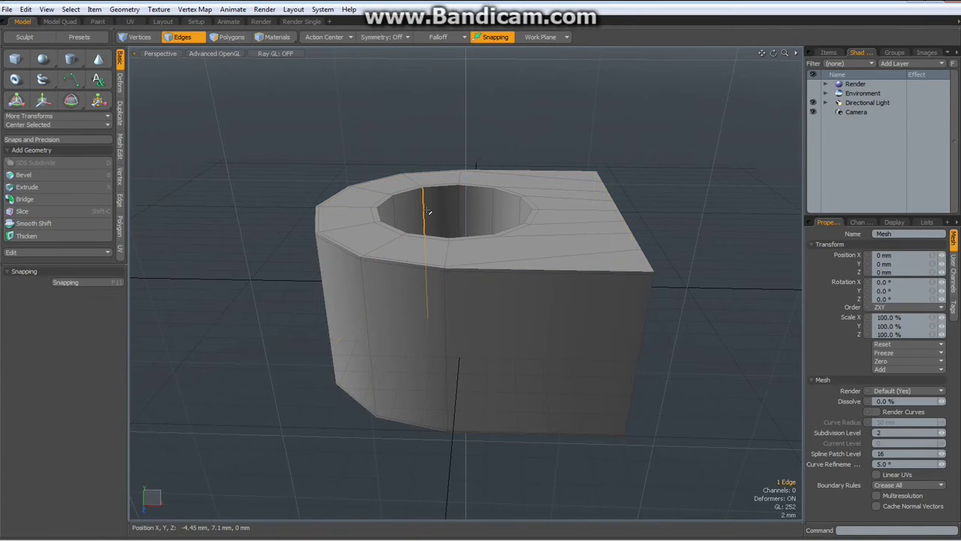
pyautogui.hotkey('alt', 'c')
pyautogui.press('space')
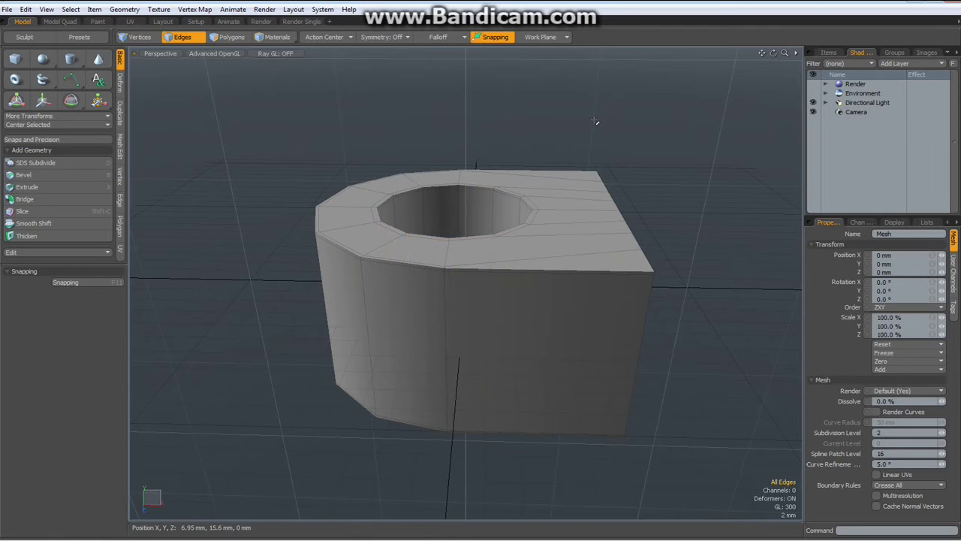
pyautogui.keyDown('alt'); pyautogui.moveTo(480, 181); pyautogui.dragTo(583, 134); pyautogui.keyUp('alt')
# In polygon mode, select the eyelet block's flat front face beside the hole
pyautogui.press('2')
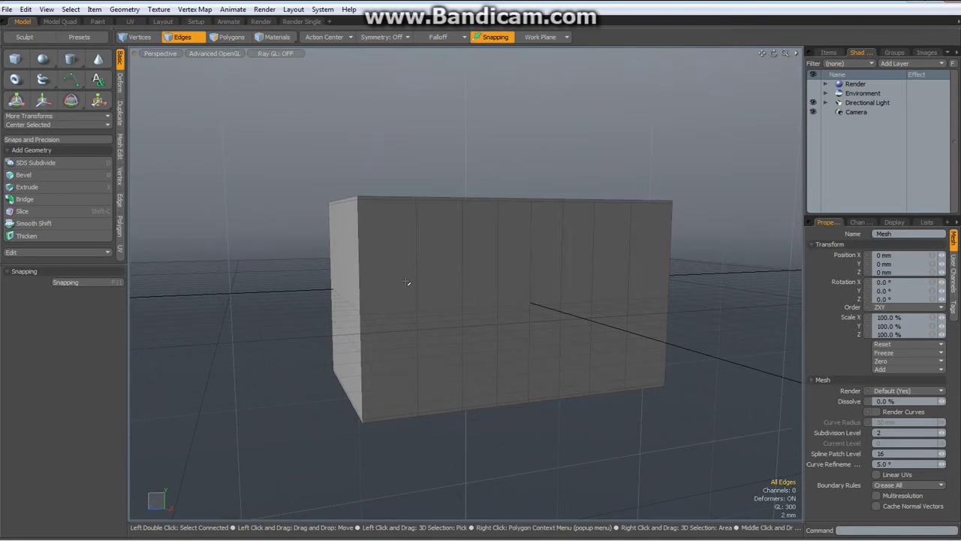
pyautogui.press('3')
pyautogui.moveTo(406, 282); pyautogui.dragTo(647, 297)
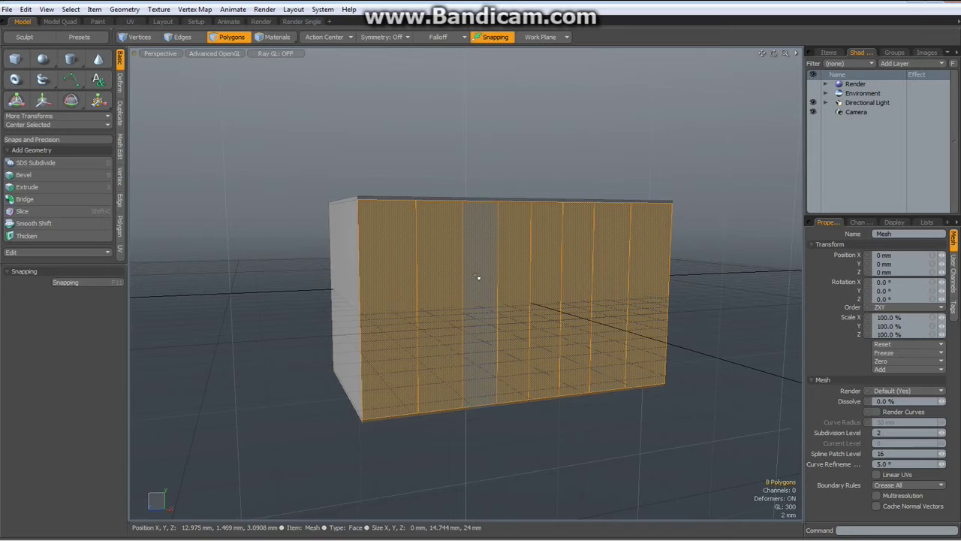
pyautogui.moveTo(446, 275); pyautogui.dragTo(560, 278)
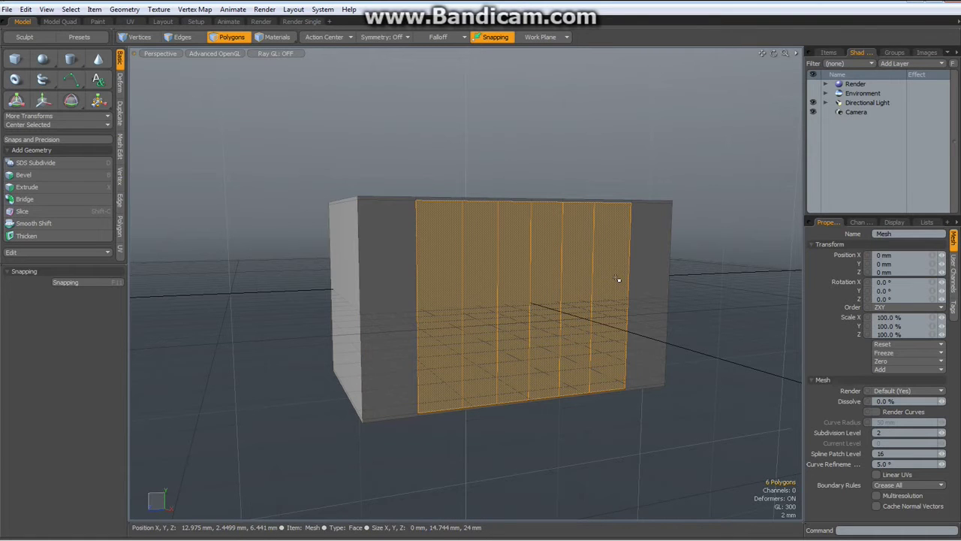
pyautogui.hotkey('shift', 'Up')
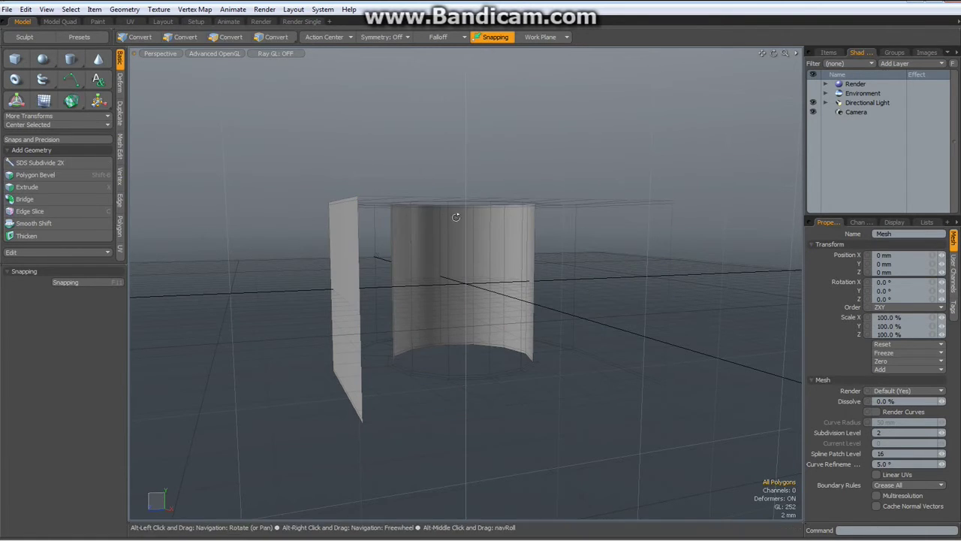
pyautogui.keyDown('alt'); pyautogui.moveTo(456, 210); pyautogui.dragTo(455, 285); pyautogui.keyUp('alt')
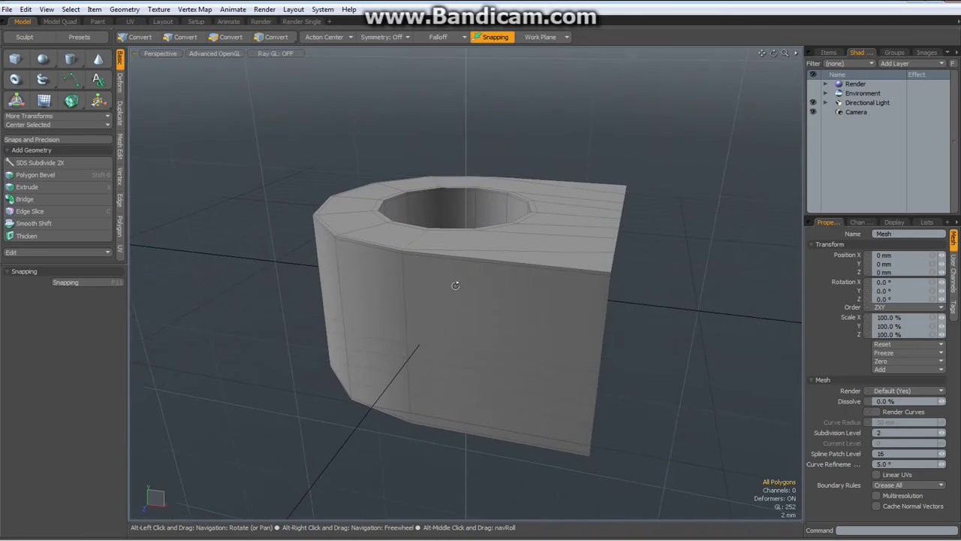
pyautogui.click(568, 323)
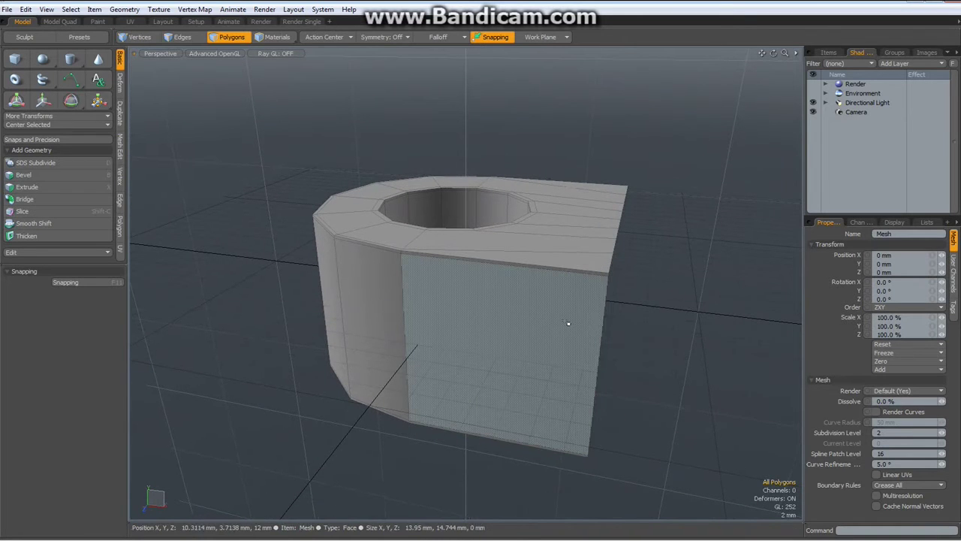
# Scale the four vertices of the block's open end vertically to about 36%, tapering that end
pyautogui.press('2')
pyautogui.doubleClick(606, 331)
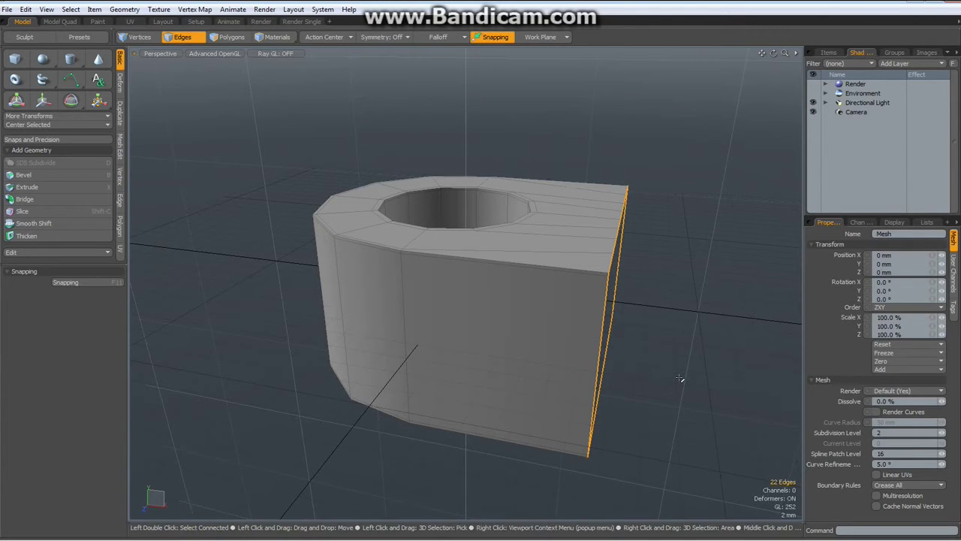
pyautogui.keyDown('alt'); pyautogui.moveTo(698, 332); pyautogui.dragTo(564, 318); pyautogui.keyUp('alt')
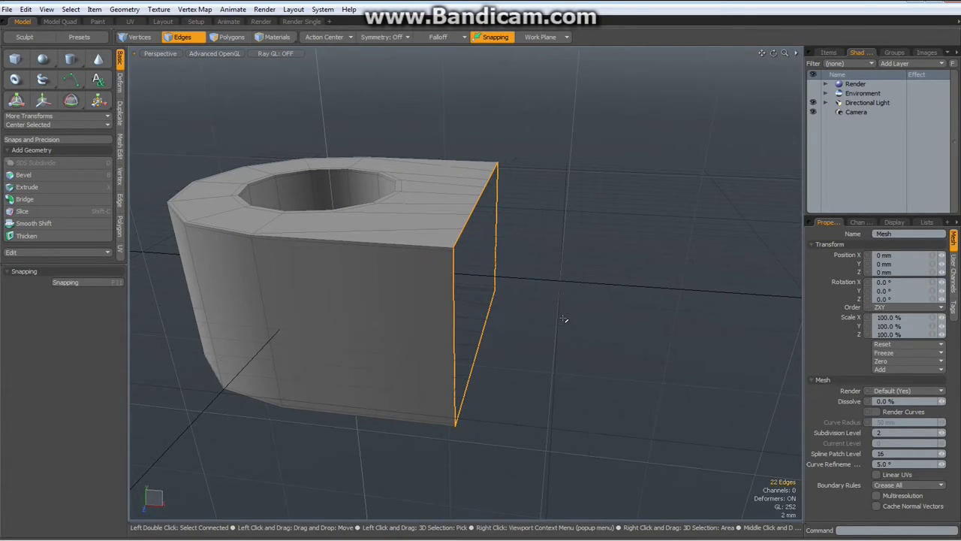
pyautogui.keyDown('alt'); pyautogui.moveTo(563, 308); pyautogui.dragTo(569, 290); pyautogui.keyUp('alt')
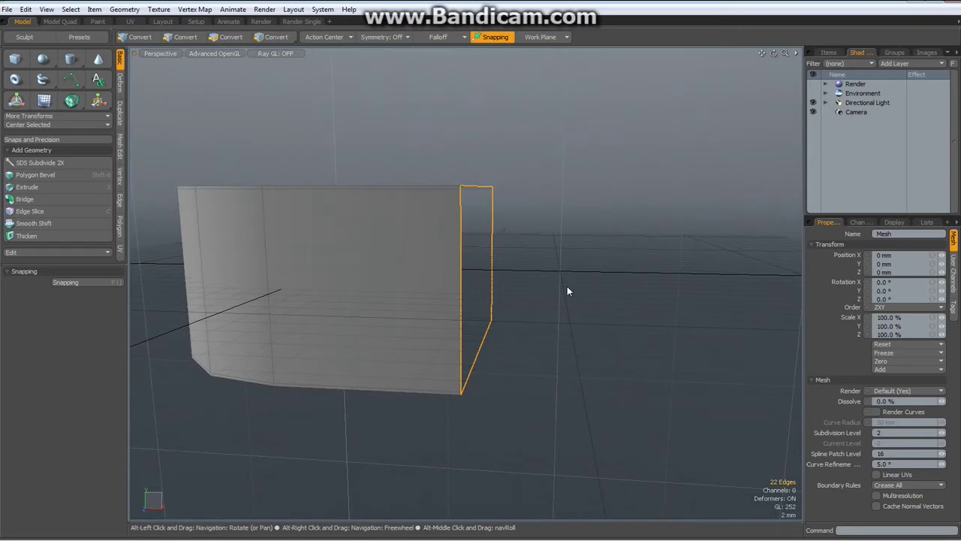
pyautogui.click(461, 272)
pyautogui.keyDown('shift'); pyautogui.click(493, 259); pyautogui.keyUp('shift')
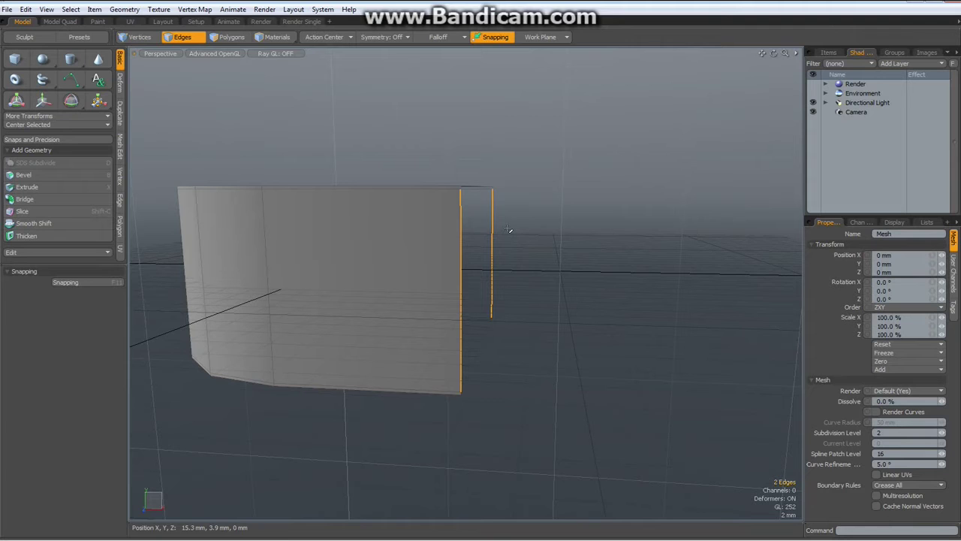
pyautogui.press('1')
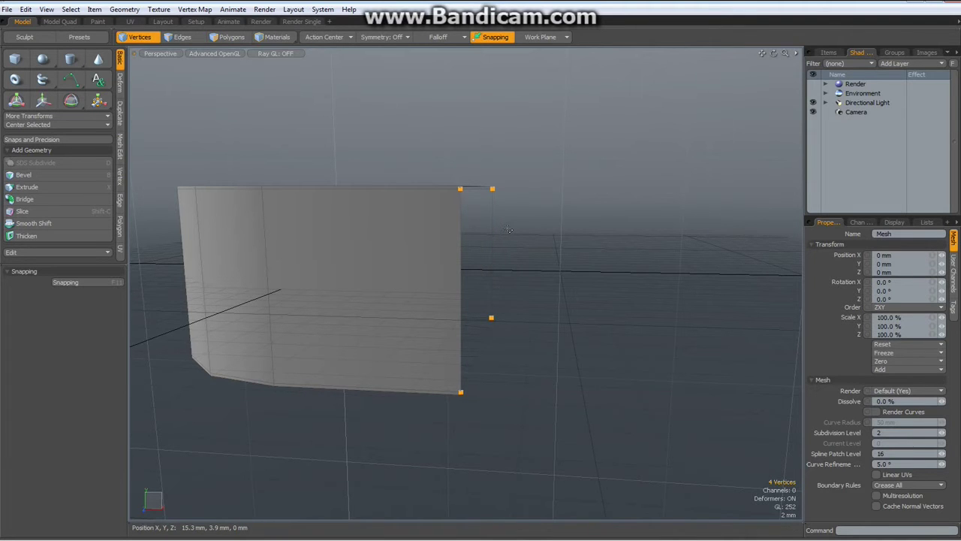
pyautogui.press('r')
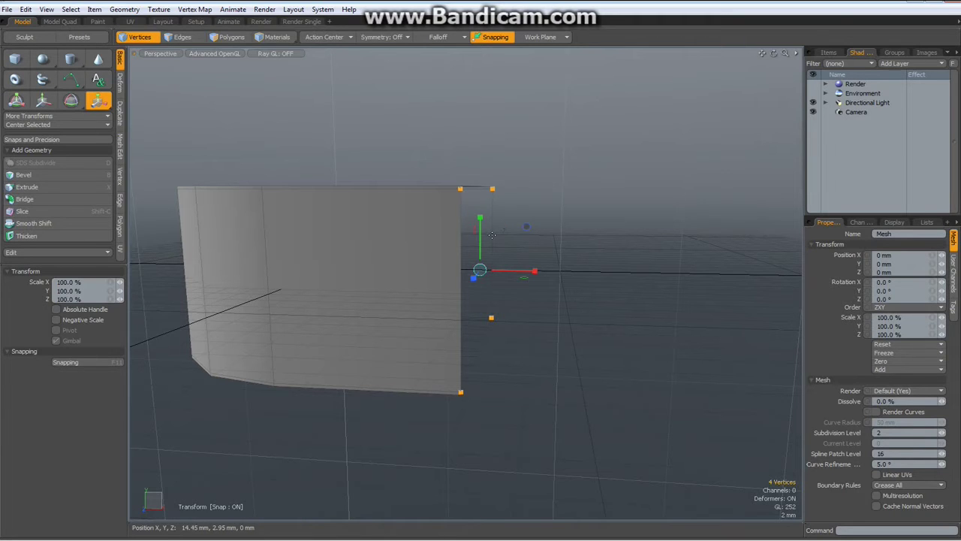
pyautogui.moveTo(481, 223); pyautogui.dragTo(480, 254)
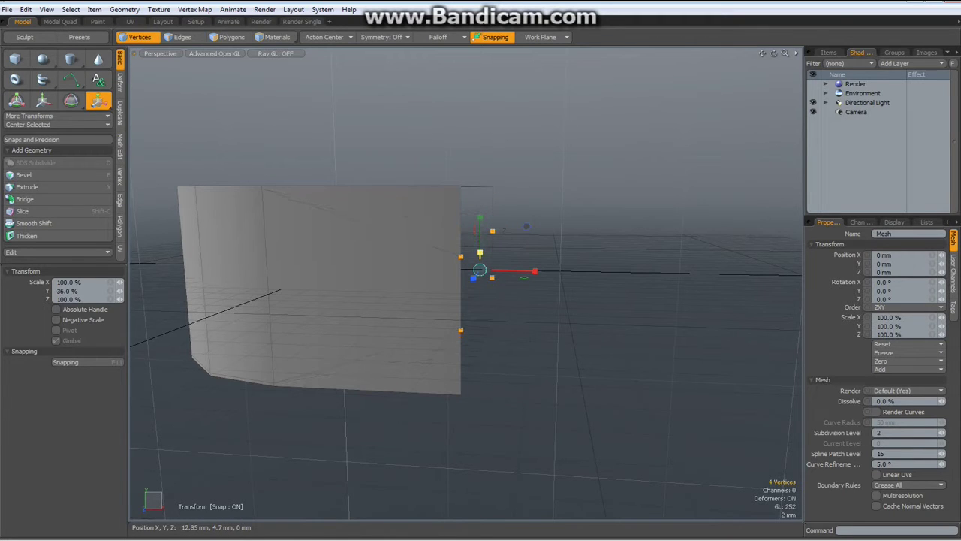
pyautogui.press('space')
pyautogui.click(588, 196)
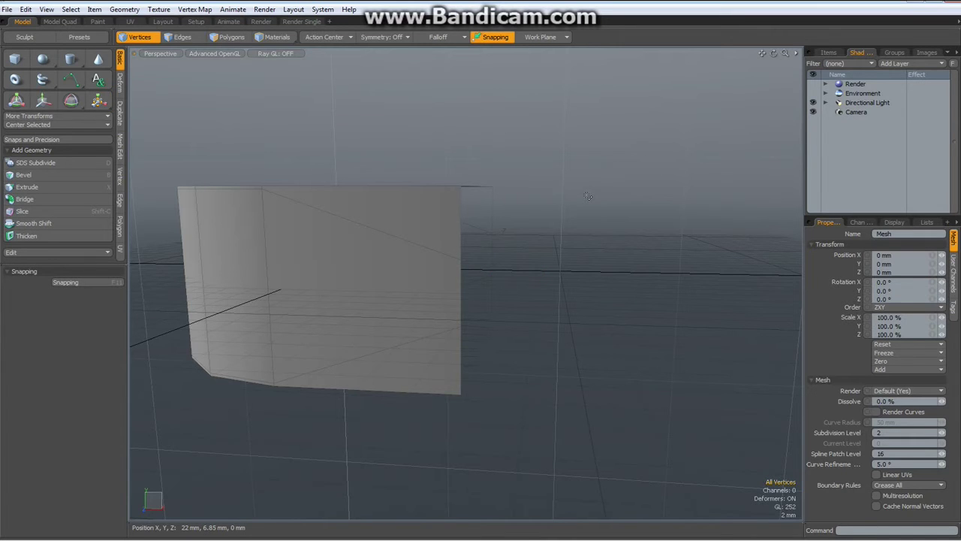
# In Right view, create a flat cylinder with Y and Z radius 12.5 mm at X 0
pyautogui.press('KP_3')
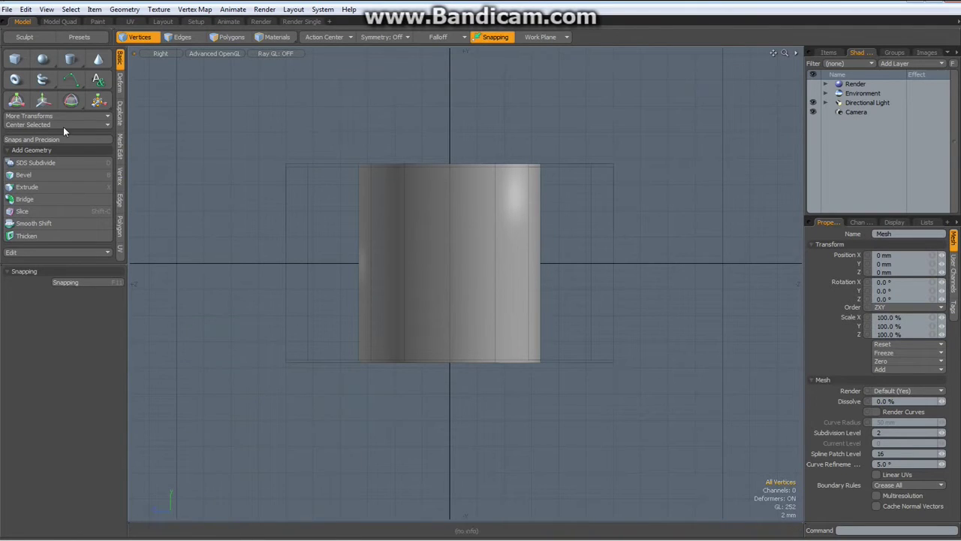
pyautogui.click(71, 60)
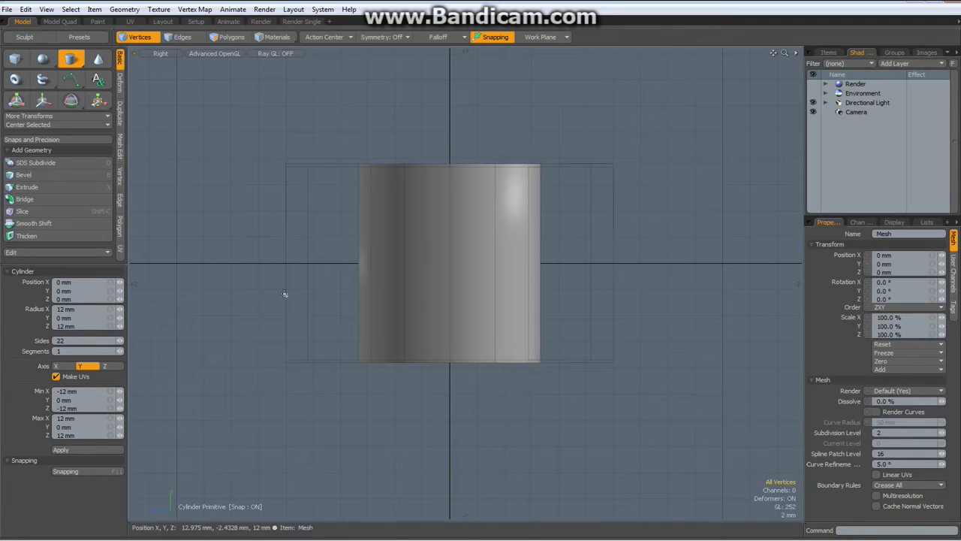
pyautogui.moveTo(449, 262)
pyautogui.mouseDown()
pyautogui.moveTo(549, 156)
pyautogui.moveTo(614, 108)
pyautogui.mouseUp()
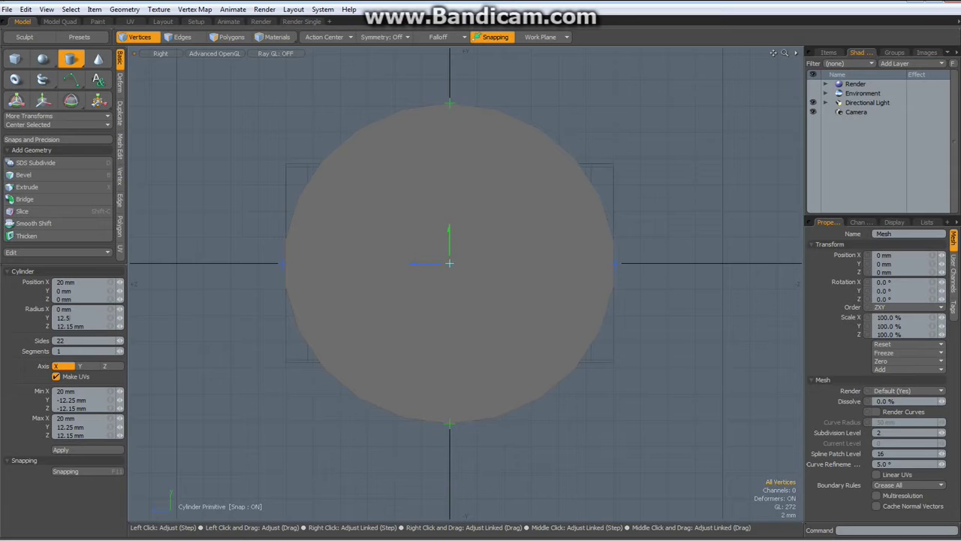
pyautogui.press('Tab')
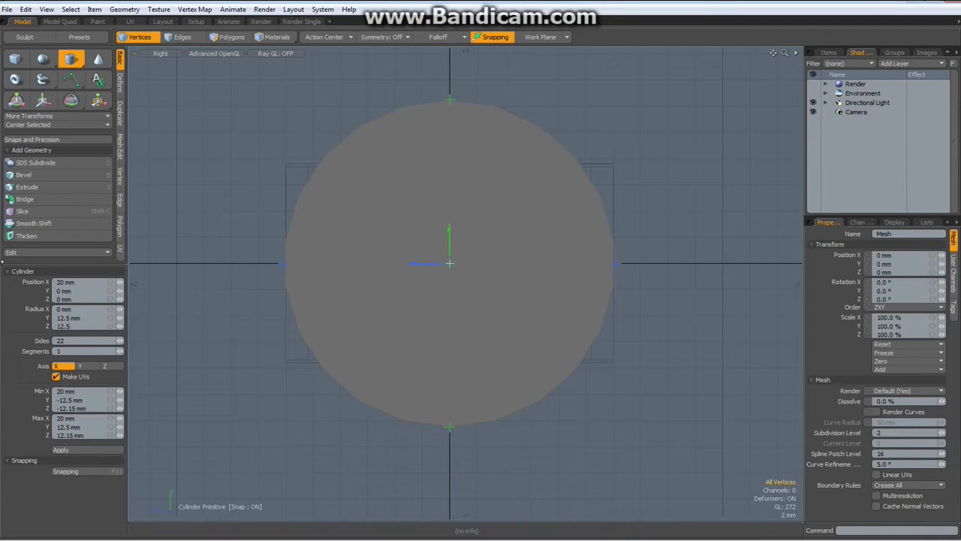
pyautogui.click(111, 283)
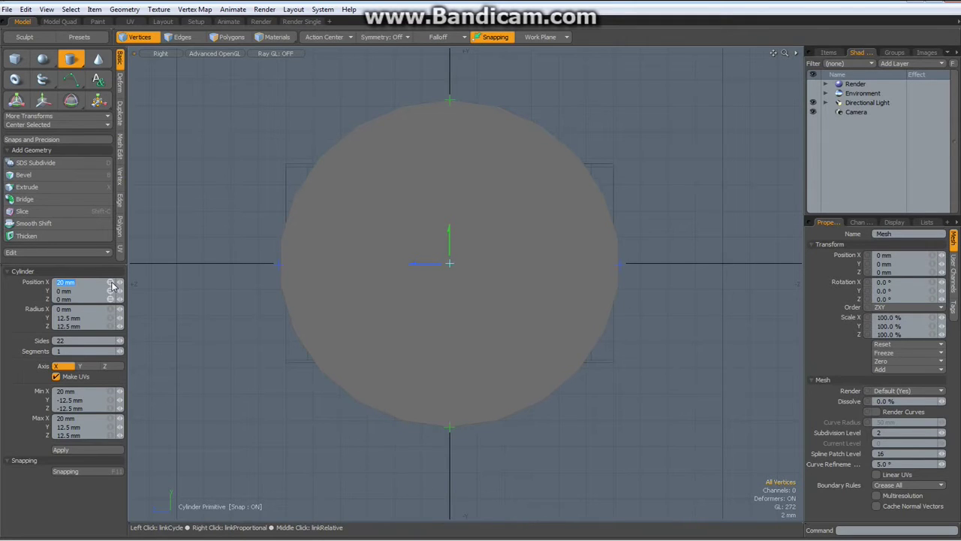
pyautogui.press('Return')
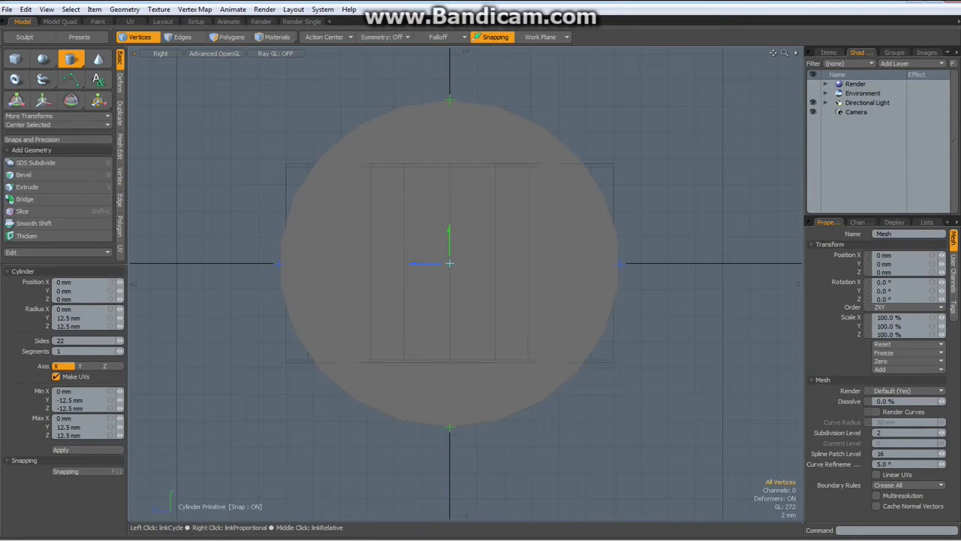
pyautogui.press('space')
# Back in Perspective view, slide the disc out along X to 21.7 mm
pyautogui.hotkey('ctrl', 'space')
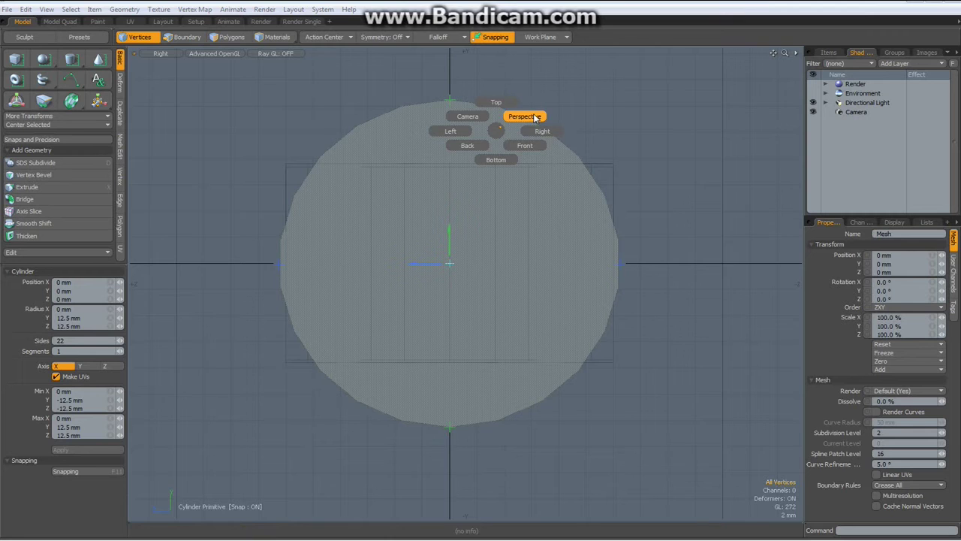
pyautogui.click(535, 118)
pyautogui.keyDown('alt'); pyautogui.moveTo(286, 247); pyautogui.dragTo(319, 242); pyautogui.keyUp('alt')
pyautogui.moveTo(367, 271); pyautogui.dragTo(601, 284)
pyautogui.press('space')
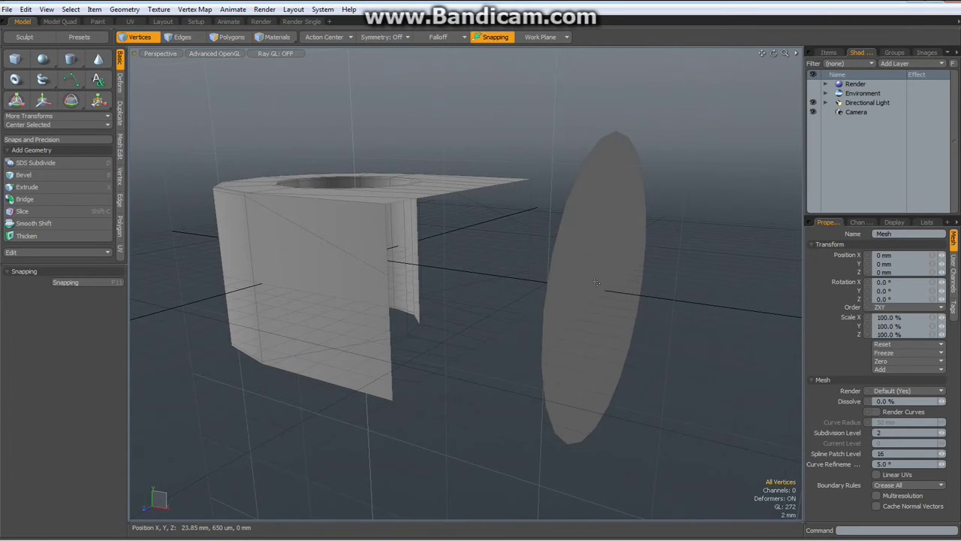
# Extrude the disc polygon 120.6 mm along X to form the round shaft
pyautogui.press('3')
pyautogui.click(598, 280)
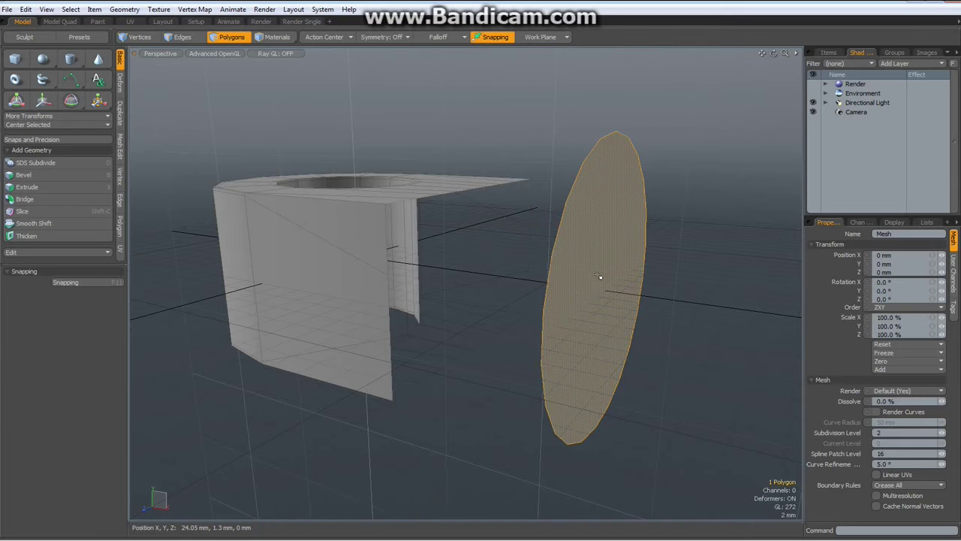
pyautogui.hotkey('shift', 'x')
pyautogui.scroll(-5, 687, 328)
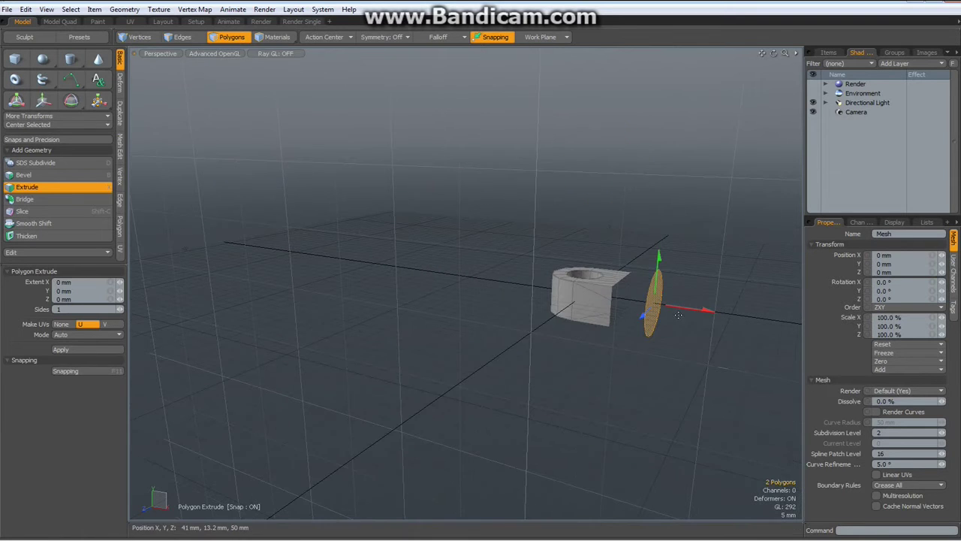
pyautogui.keyDown('alt'); pyautogui.moveTo(687, 328); pyautogui.dragTo(788, 333); pyautogui.keyUp('alt')
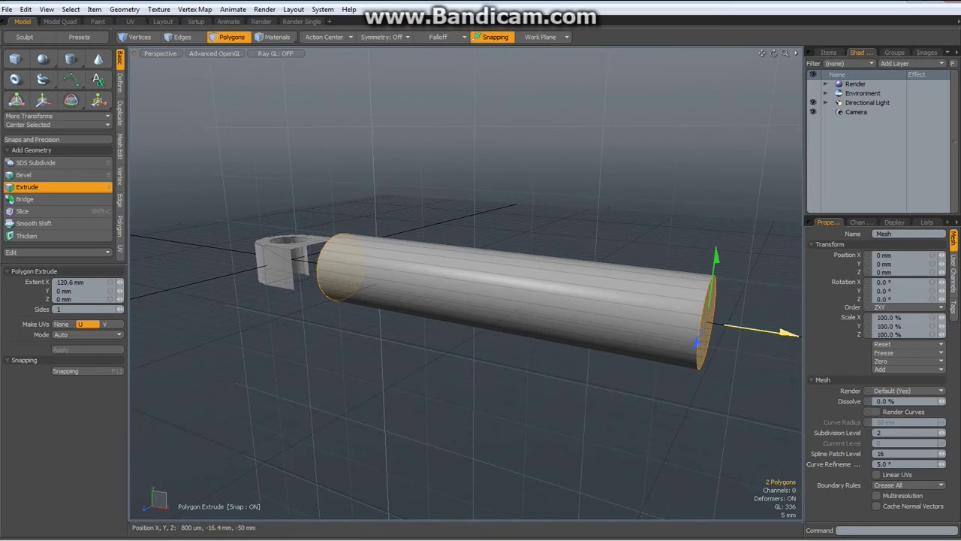
pyautogui.click(785, 334)
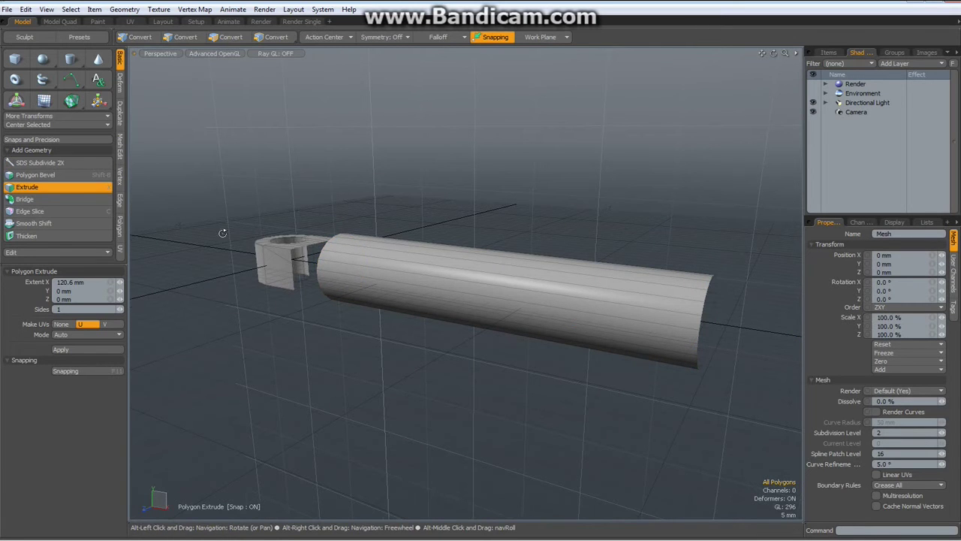
pyautogui.keyDown('alt'); pyautogui.moveTo(223, 234); pyautogui.dragTo(373, 243); pyautogui.keyUp('alt')
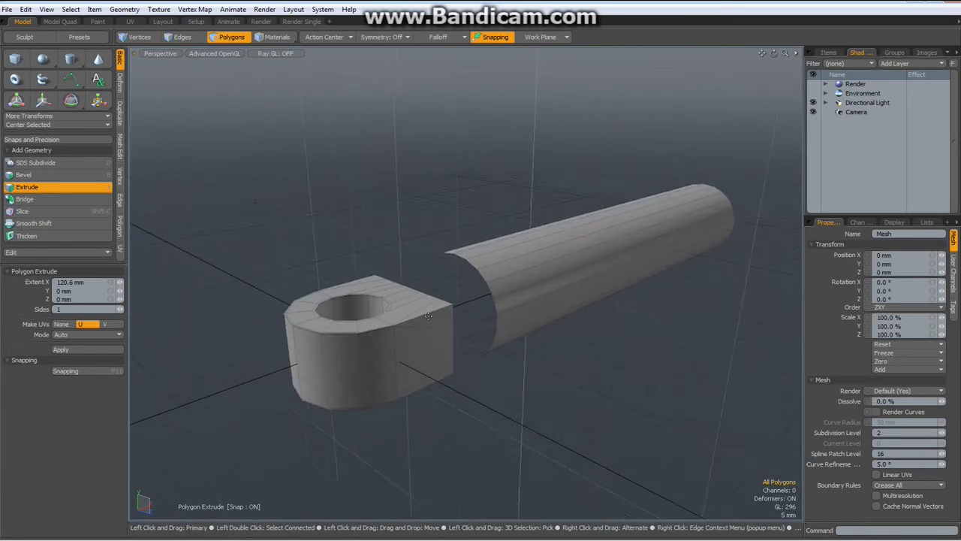
pyautogui.keyDown('alt'); pyautogui.moveTo(427, 317); pyautogui.dragTo(369, 283); pyautogui.keyUp('alt')
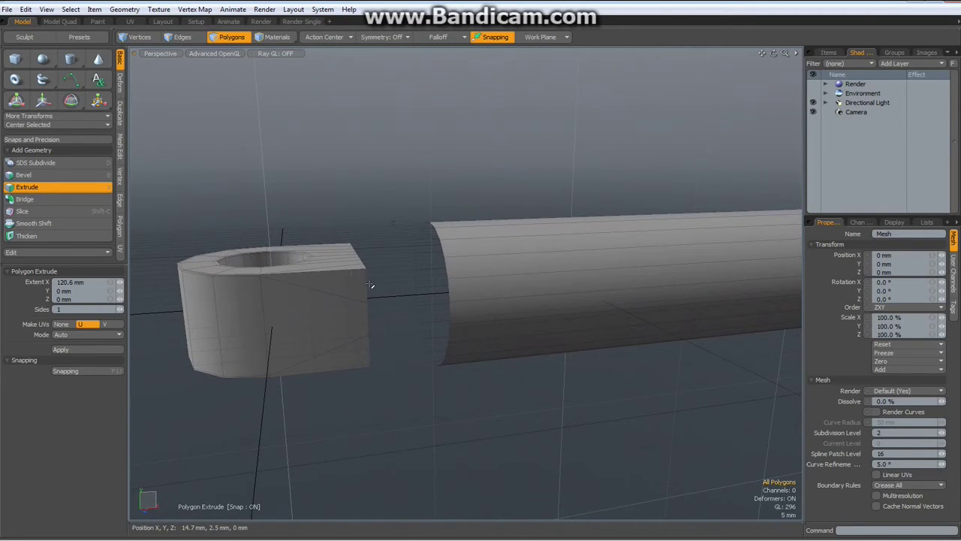
pyautogui.press('2')
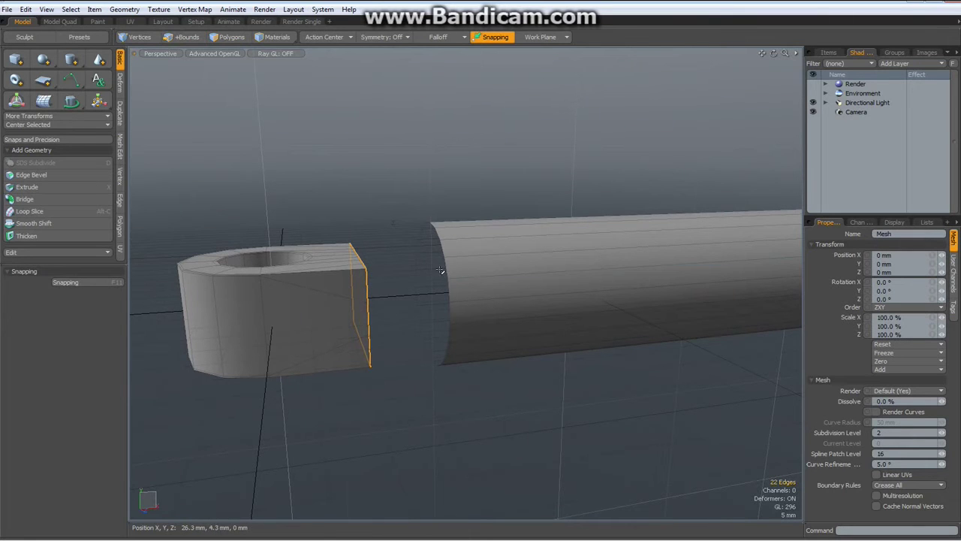
# Bridge the block's open-end edge loop to the shaft's end loop, forming a tapered neck
pyautogui.keyDown('shift'); pyautogui.doubleClick(445, 270); pyautogui.keyUp('shift')
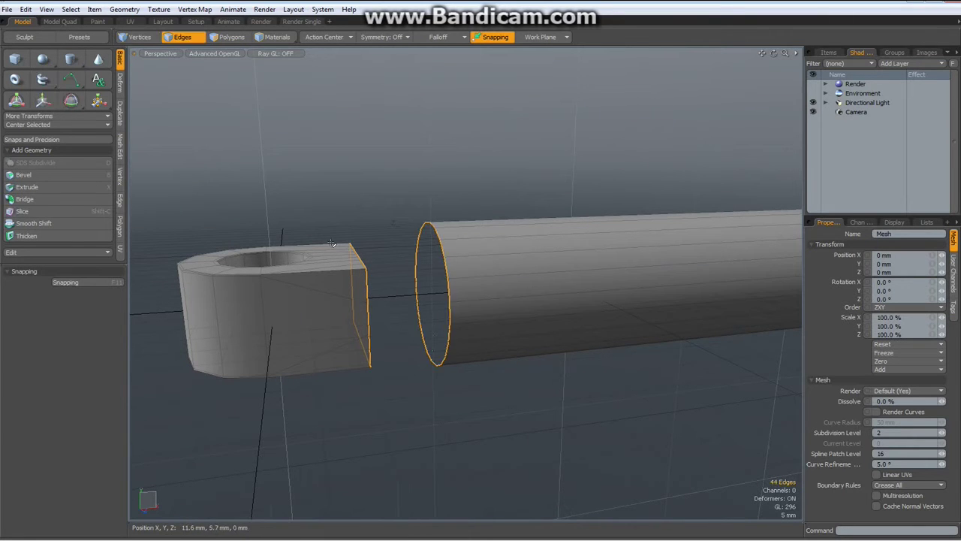
pyautogui.click(23, 199)
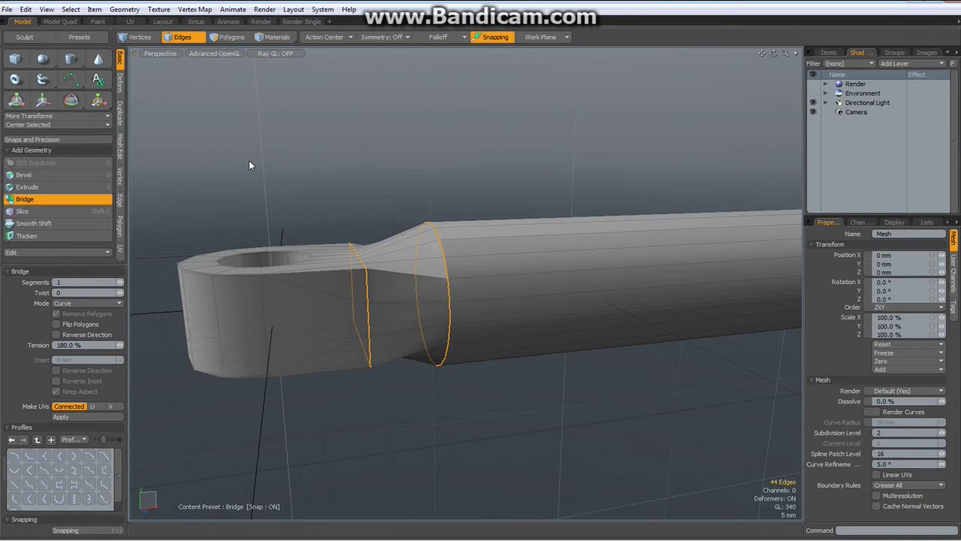
pyautogui.press('space')
pyautogui.keyDown('alt'); pyautogui.moveTo(339, 175); pyautogui.dragTo(370, 170); pyautogui.keyUp('alt')
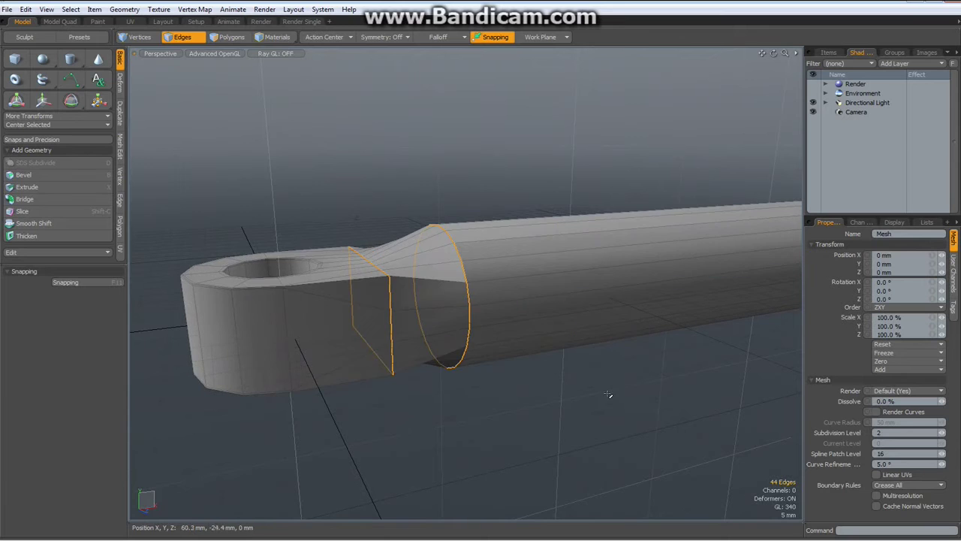
pyautogui.keyDown('alt'); pyautogui.moveTo(571, 391); pyautogui.dragTo(238, 232); pyautogui.keyUp('alt')
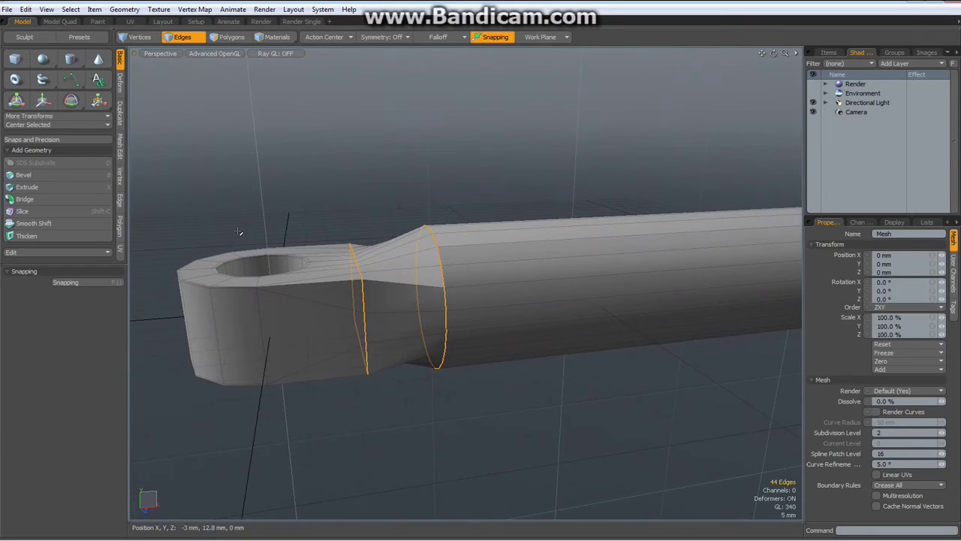
pyautogui.click(119, 201)
# Insert an edge loop just beside the start of the shaft
pyautogui.click(59, 153)
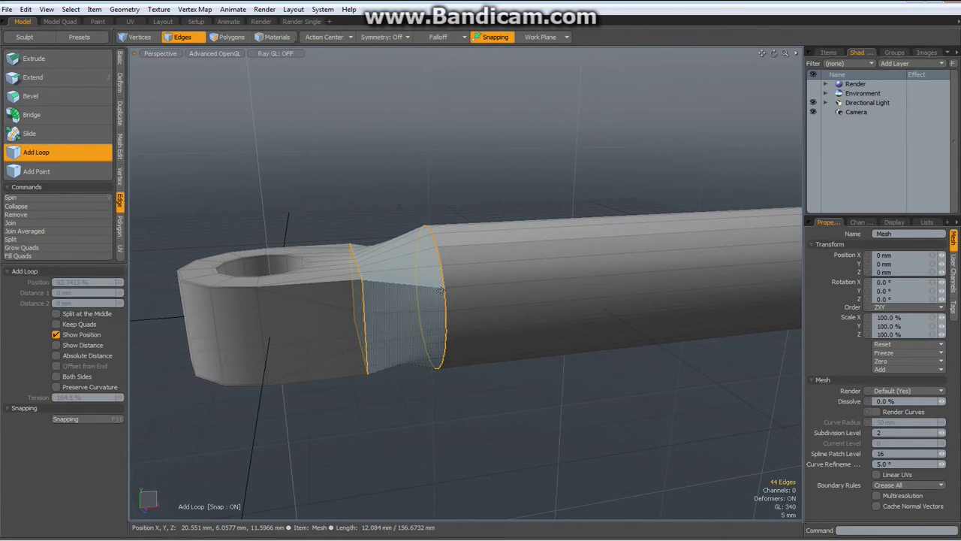
pyautogui.moveTo(484, 261); pyautogui.dragTo(448, 264)
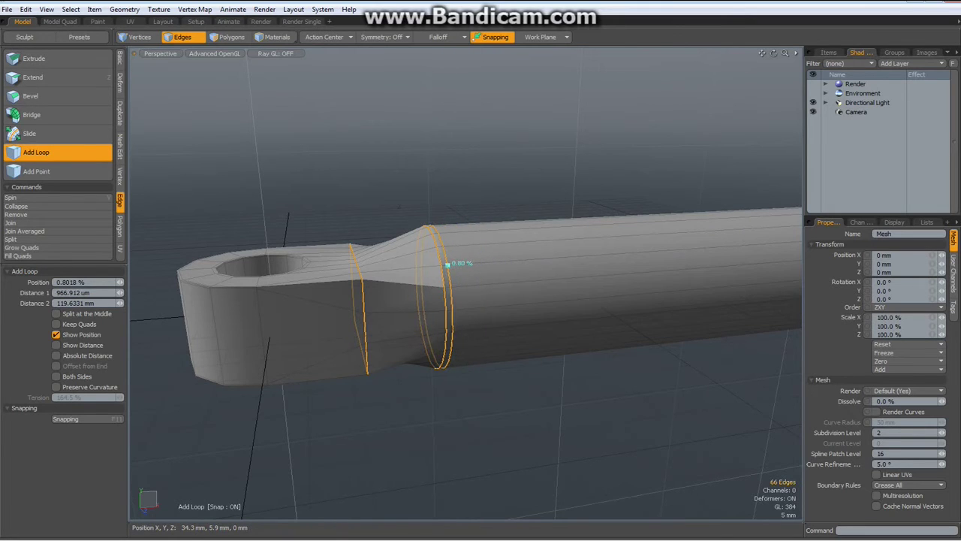
pyautogui.press('space')
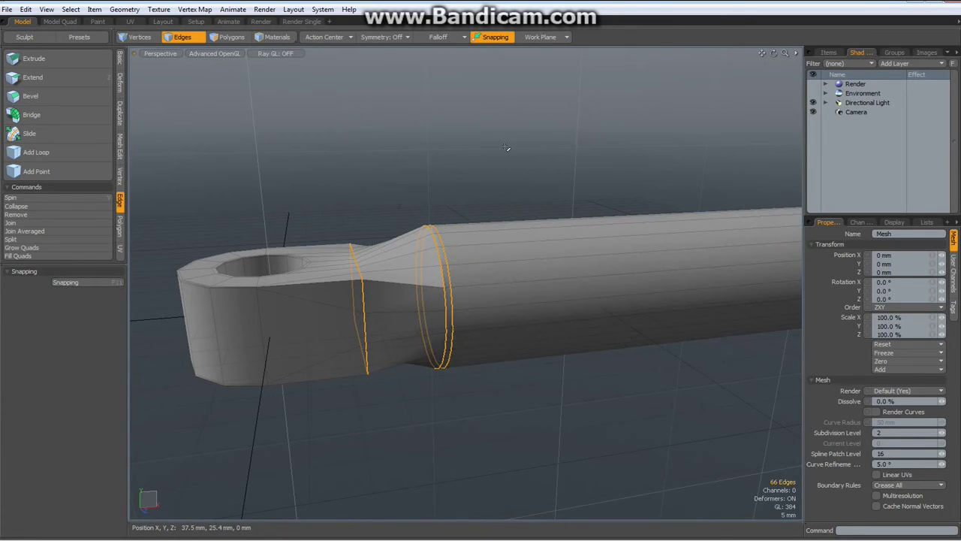
# Slice two edge loops across the tapered neck at about 10% from its ends
pyautogui.click(398, 278)
pyautogui.hotkey('alt', 'c')
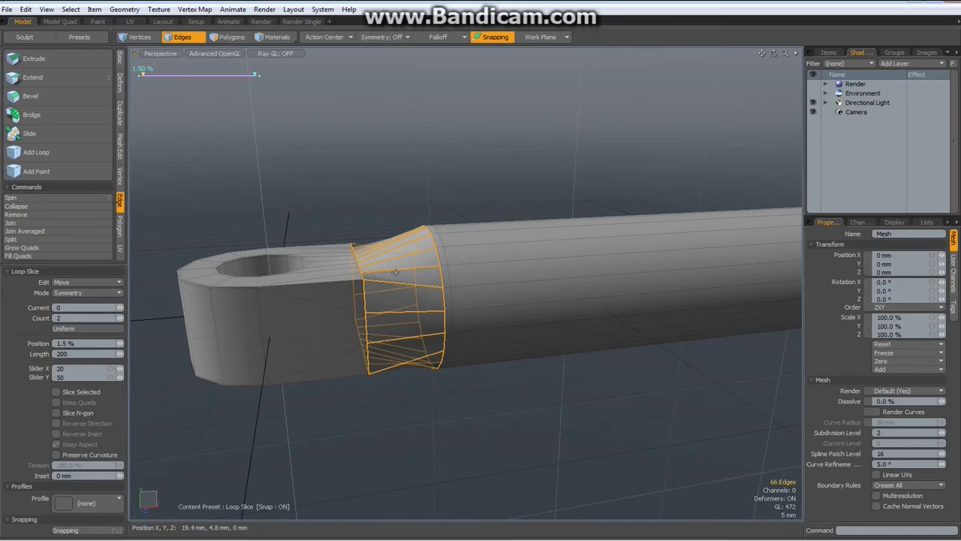
pyautogui.moveTo(433, 402); pyautogui.dragTo(492, 402)
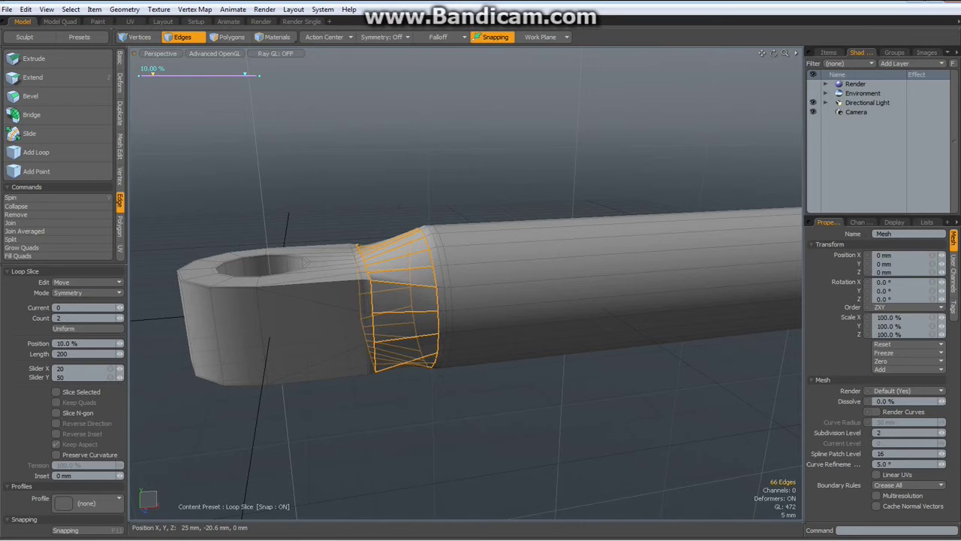
pyautogui.press('space')
pyautogui.click(498, 447)
pyautogui.moveTo(498, 448)
pyautogui.keyDown('alt'); pyautogui.mouseDown()
pyautogui.moveTo(453, 444)
pyautogui.moveTo(464, 453)
pyautogui.moveTo(453, 451)
pyautogui.moveTo(491, 426)
pyautogui.moveTo(551, 428)
pyautogui.moveTo(429, 414)
pyautogui.moveTo(509, 451)
pyautogui.moveTo(502, 435)
pyautogui.mouseUp(); pyautogui.keyUp('alt')
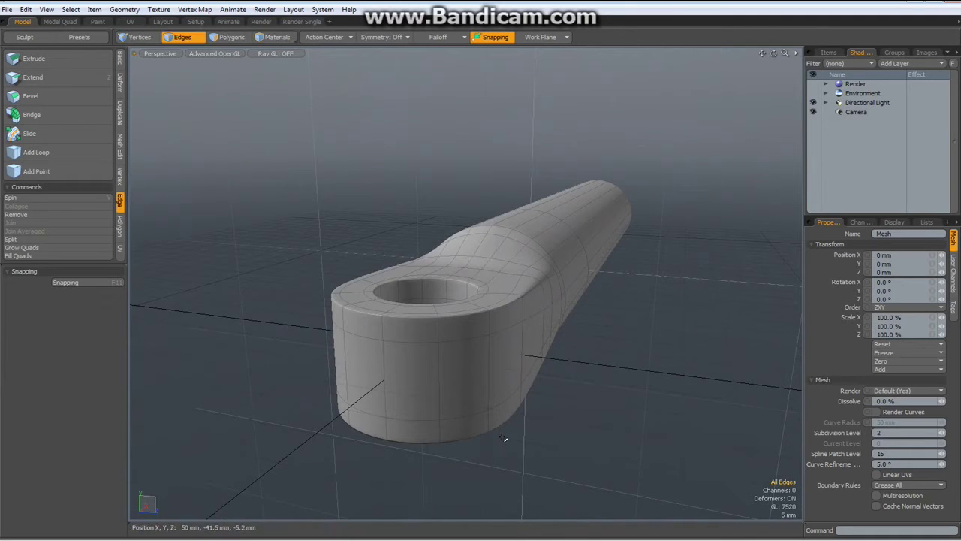
# Hide the grid workplane and return the part to its low-poly cage display
pyautogui.hotkey('alt', '`')
pyautogui.click(509, 473)
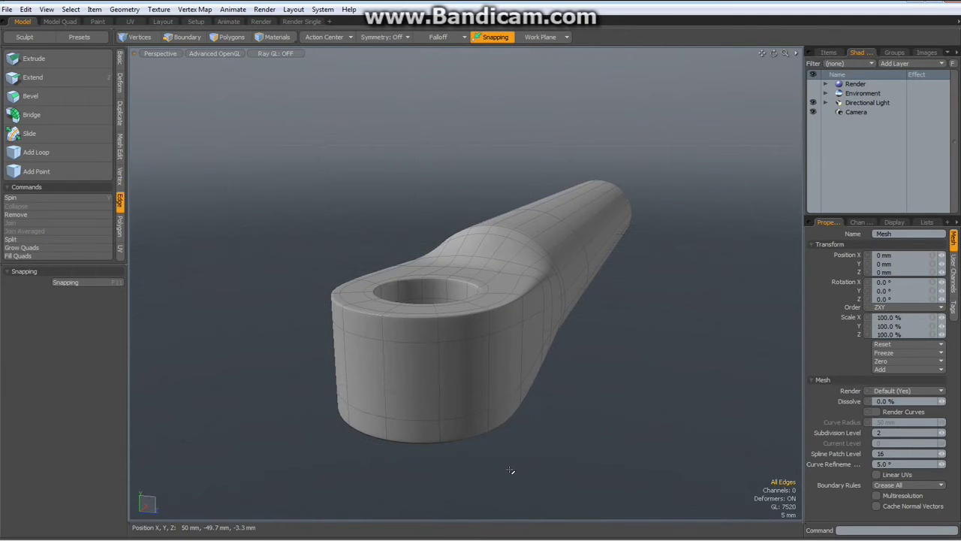
pyautogui.keyDown('alt'); pyautogui.moveTo(644, 328); pyautogui.dragTo(526, 206); pyautogui.keyUp('alt')
pyautogui.press('Tab')
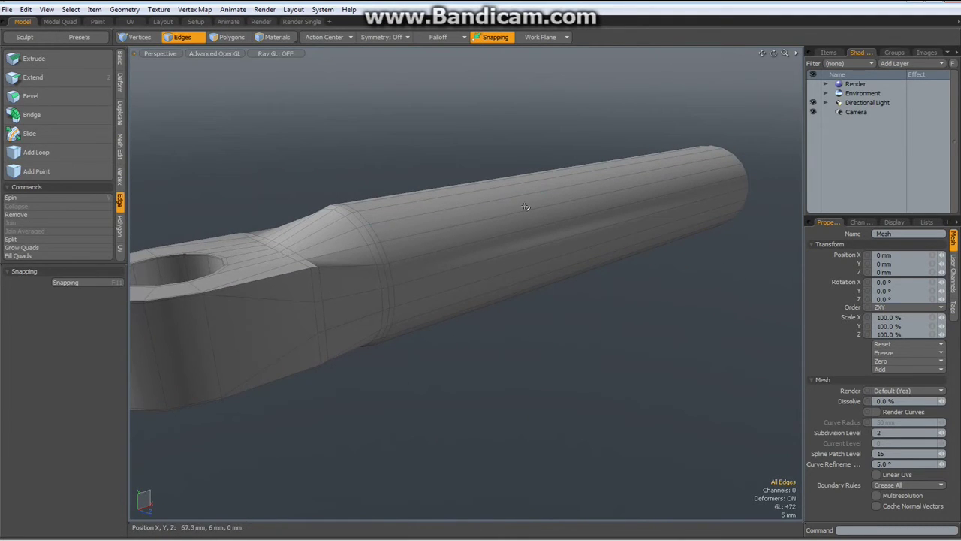
# Add an edge loop around the shaft at 34.6% and select the end section's polygon ring
pyautogui.click(36, 154)
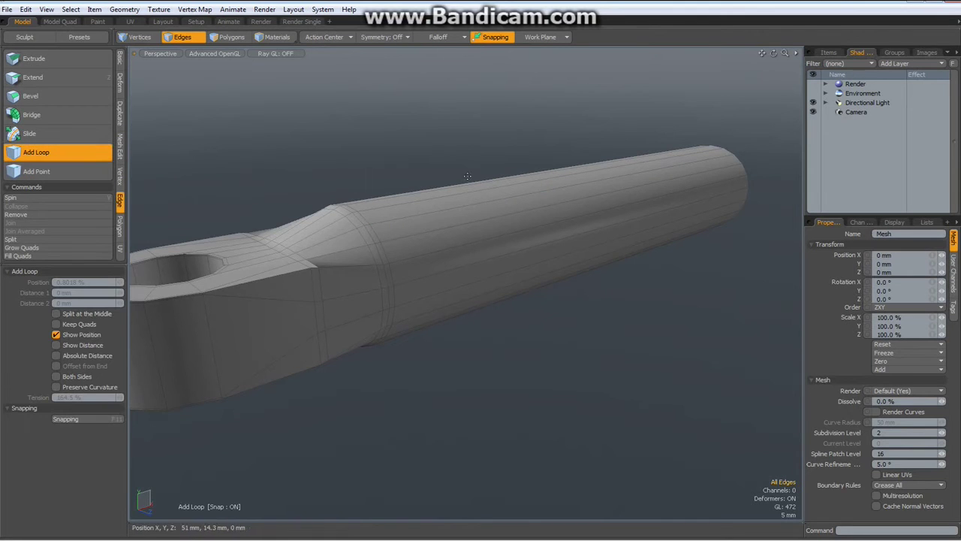
pyautogui.click(560, 202)
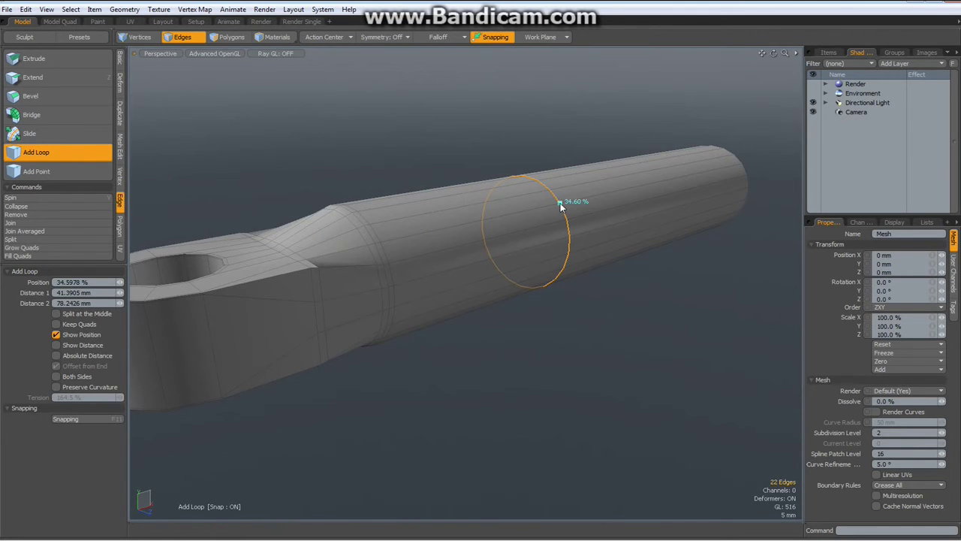
pyautogui.press('3')
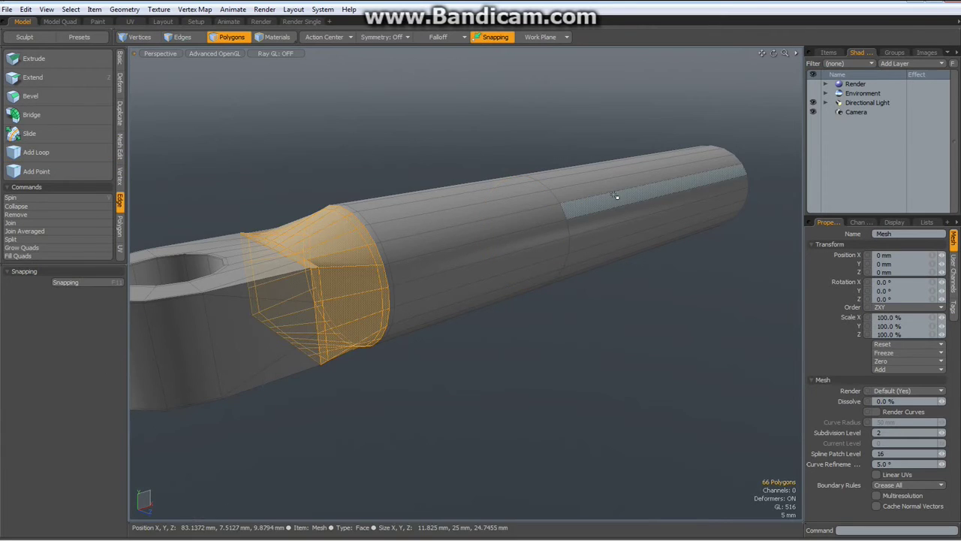
pyautogui.click(622, 202)
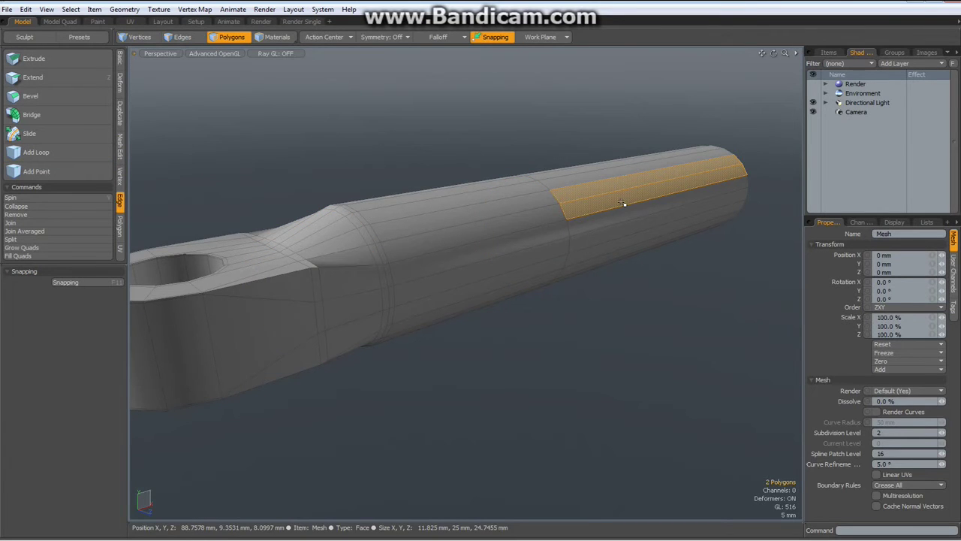
pyautogui.press('l')
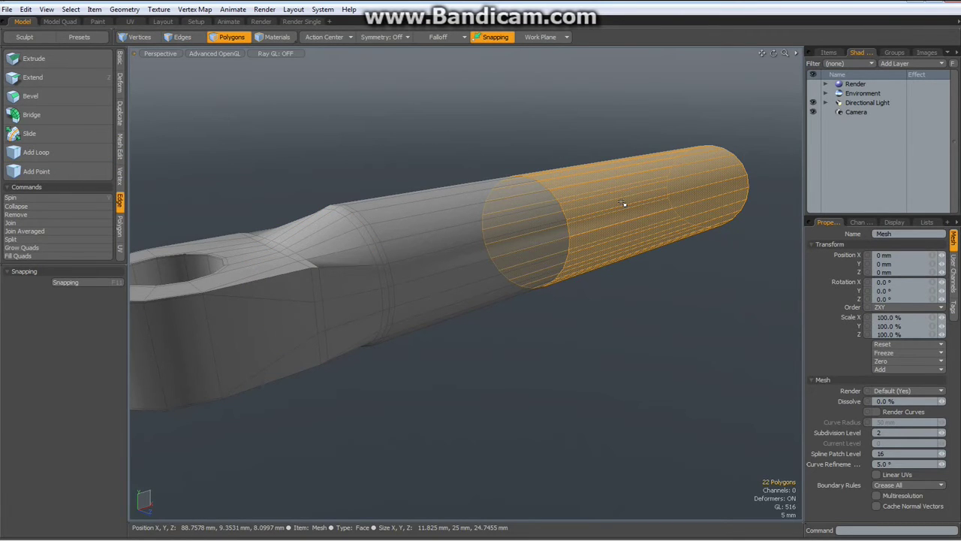
# Bevel the shaft's end-section polygons outward with a 17.2 mm shift into a wide collar
pyautogui.press('b')
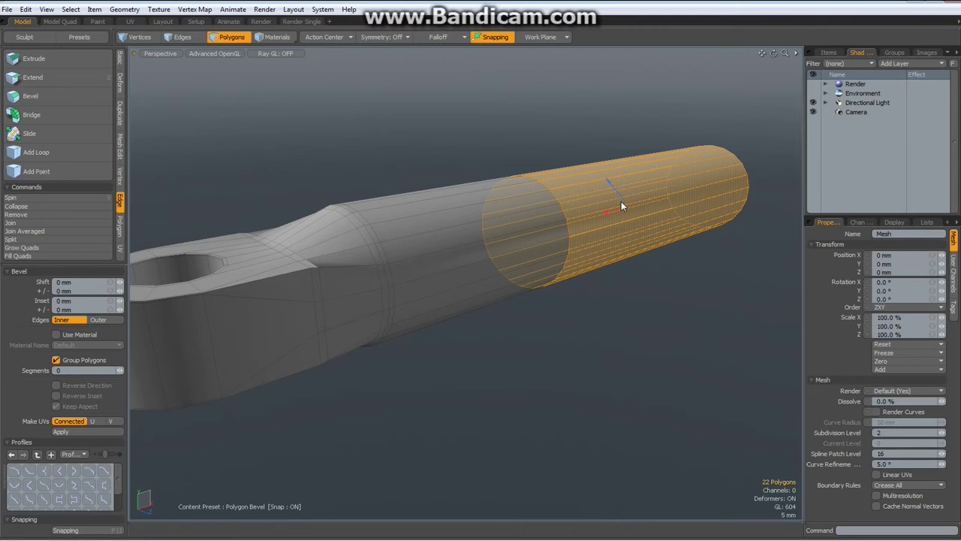
pyautogui.click(621, 201)
pyautogui.moveTo(613, 211); pyautogui.dragTo(539, 177)
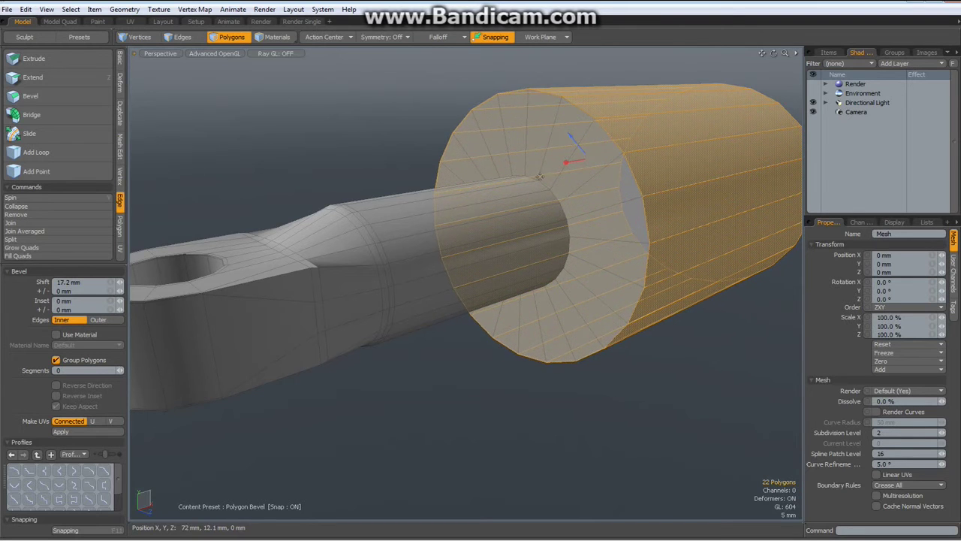
pyautogui.scroll(-3, 540, 176)
pyautogui.keyDown('alt'); pyautogui.moveTo(526, 226); pyautogui.dragTo(523, 323); pyautogui.keyUp('alt')
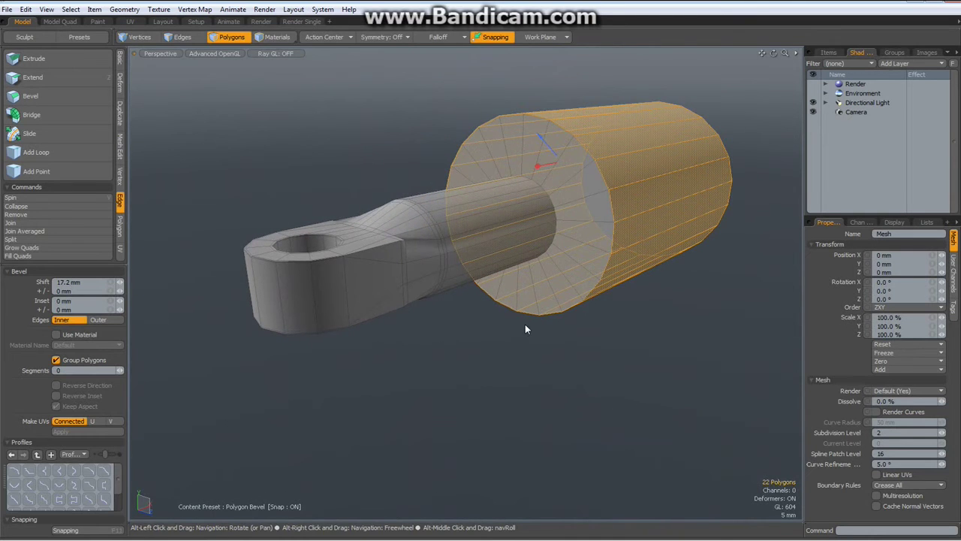
pyautogui.press('space')
pyautogui.click(590, 388)
pyautogui.scroll(3, 594, 212)
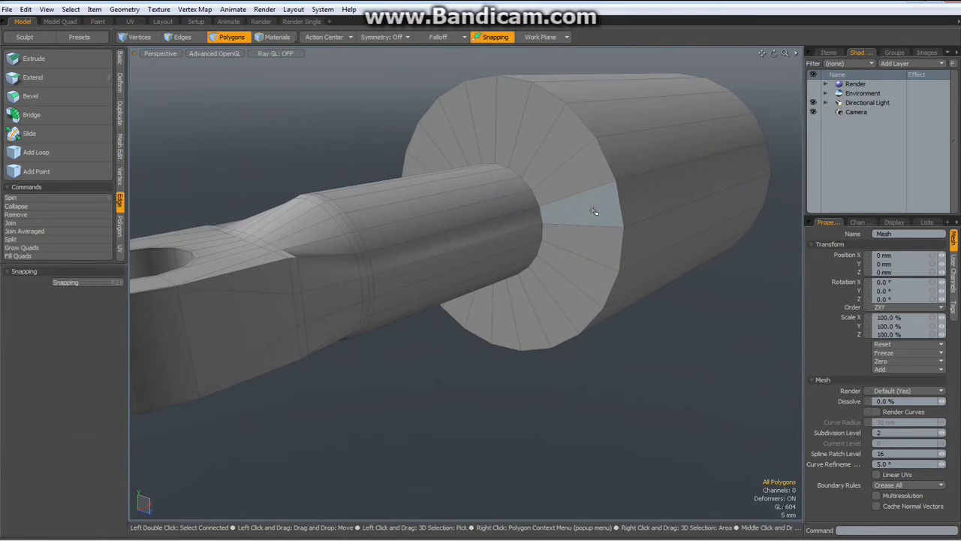
# Add an edge loop across the collar's front face
pyautogui.click(52, 154)
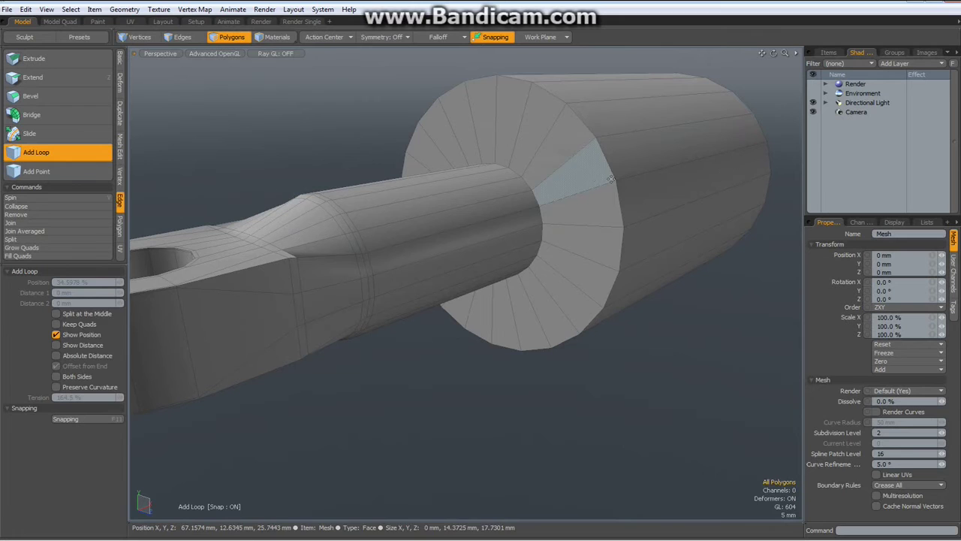
pyautogui.moveTo(596, 188); pyautogui.dragTo(577, 193)
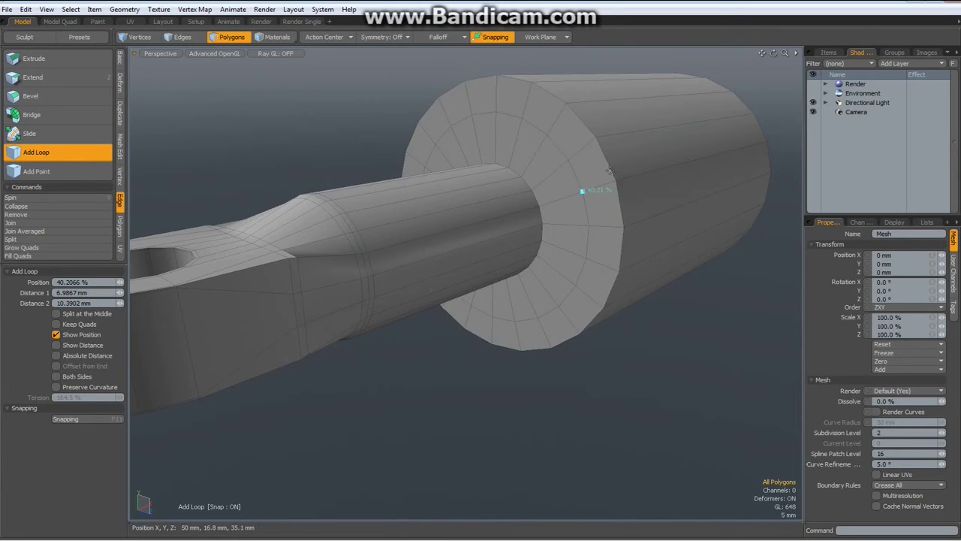
pyautogui.press('space')
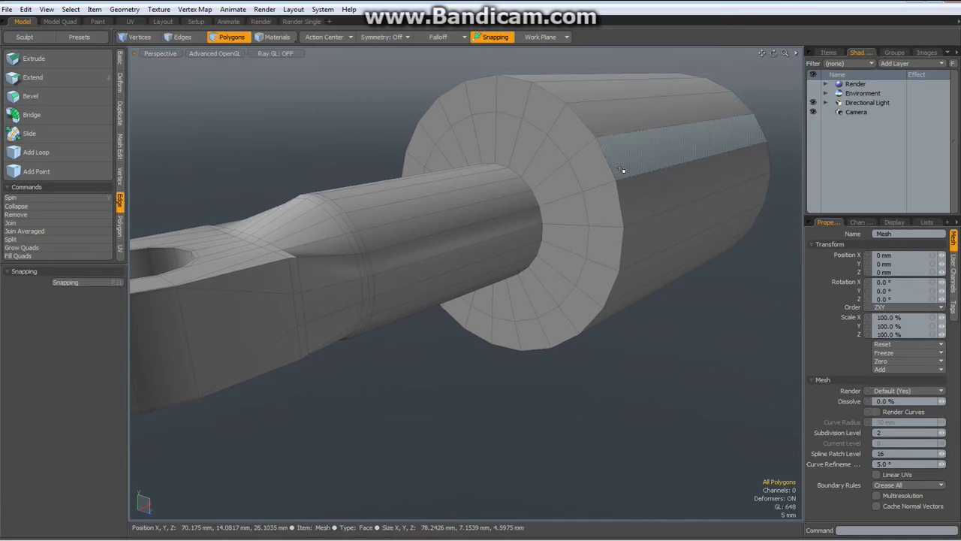
# Push the collar's outer rim edge loop about 7.6 mm along X to form a stepped shoulder
pyautogui.press('2')
pyautogui.doubleClick(611, 168)
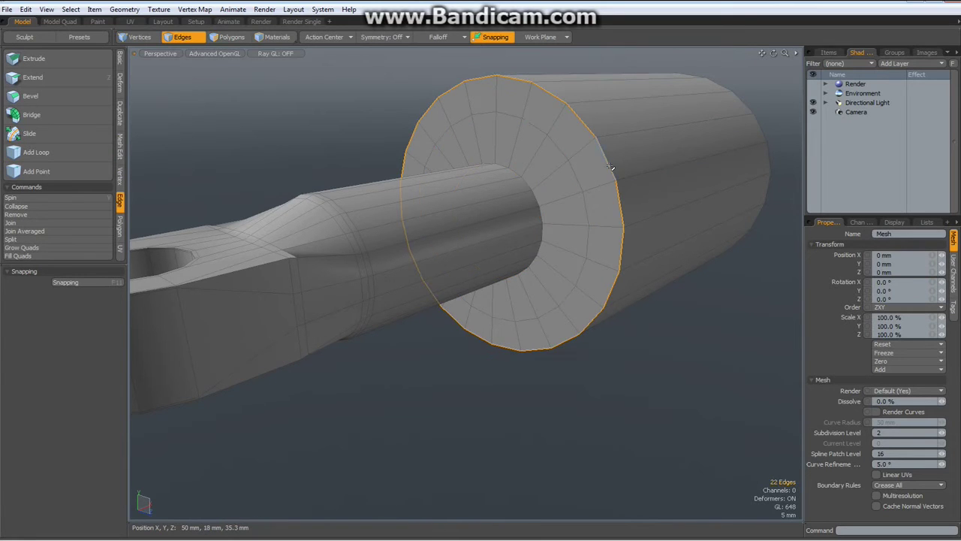
pyautogui.press('w')
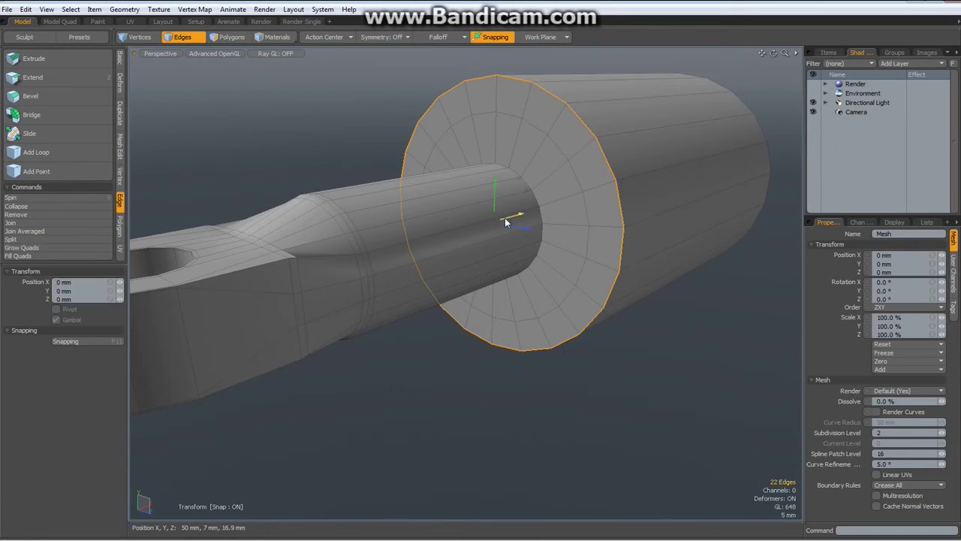
pyautogui.moveTo(518, 216); pyautogui.dragTo(543, 212)
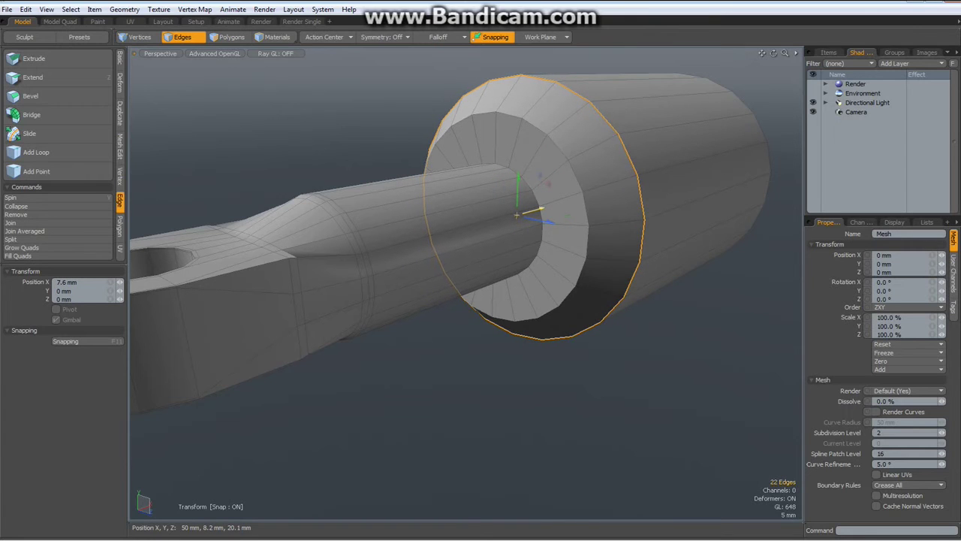
# Loop Slice the collar's inner face, sliding the new loops inward to about 35%
pyautogui.press('space')
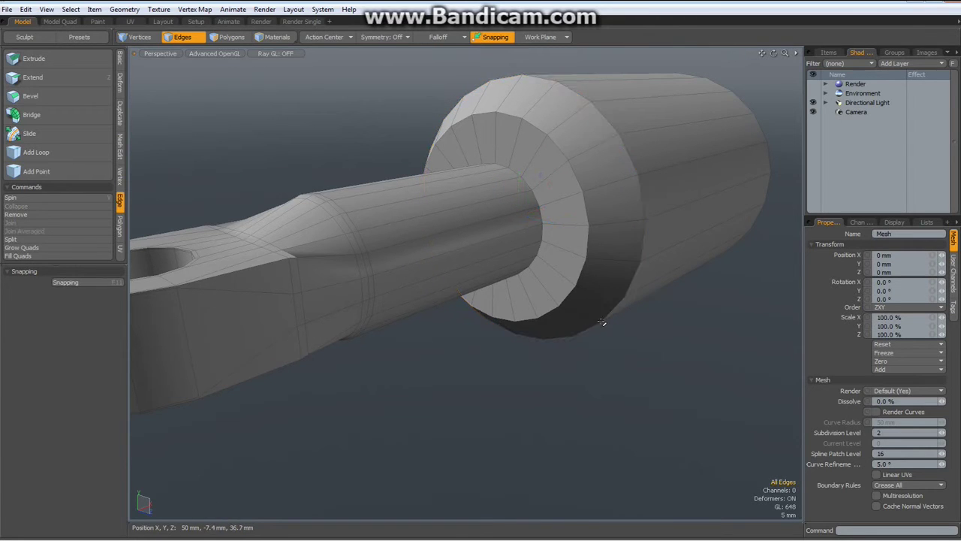
pyautogui.click(558, 210)
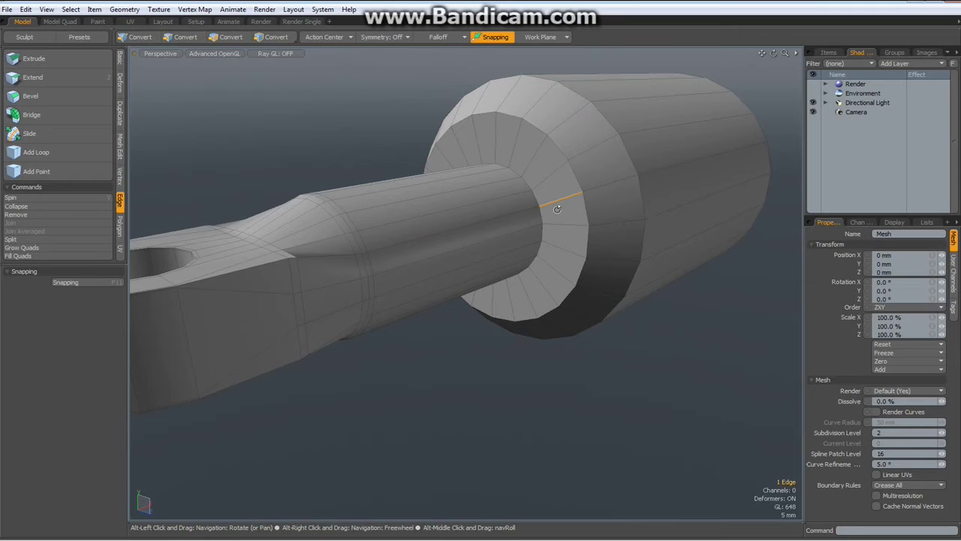
pyautogui.hotkey('alt', 'c')
pyautogui.click(558, 210)
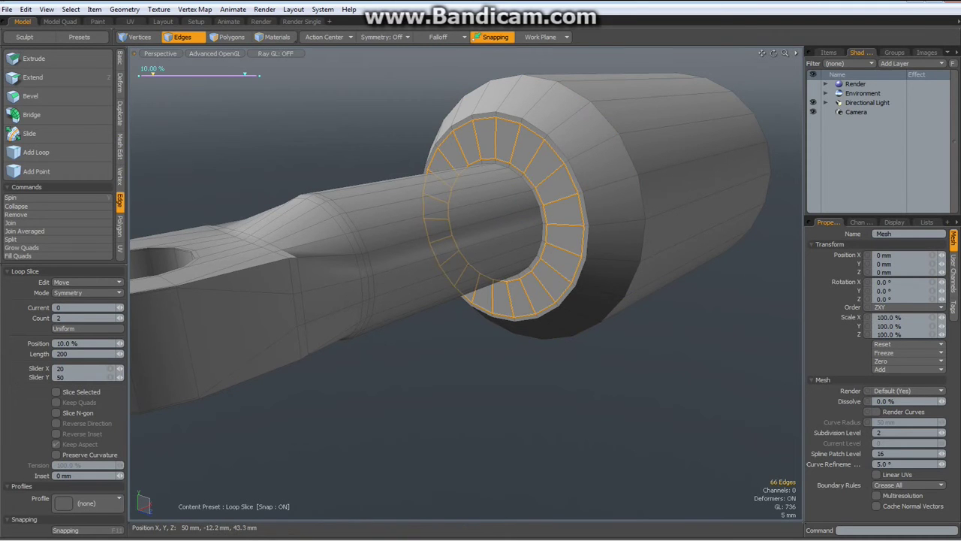
pyautogui.moveTo(552, 276); pyautogui.dragTo(525, 266)
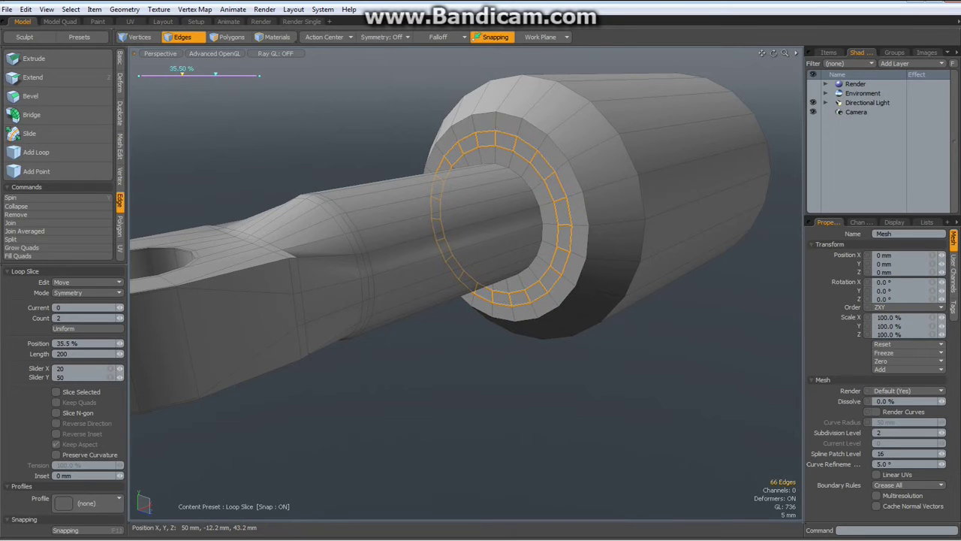
# Bevel the middle polygon ring 3.5 mm inward to form a groove around the shaft
pyautogui.press('space')
pyautogui.press('space')
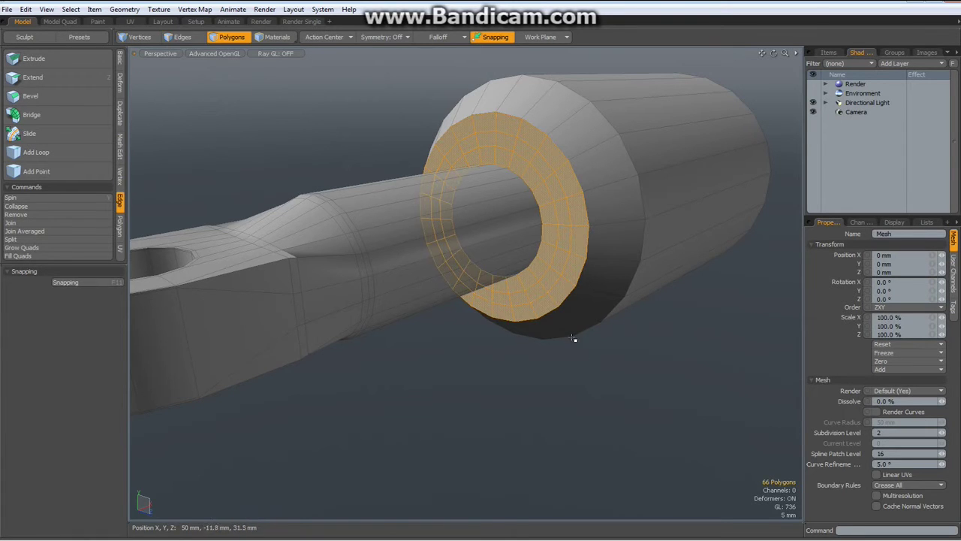
pyautogui.click(564, 219)
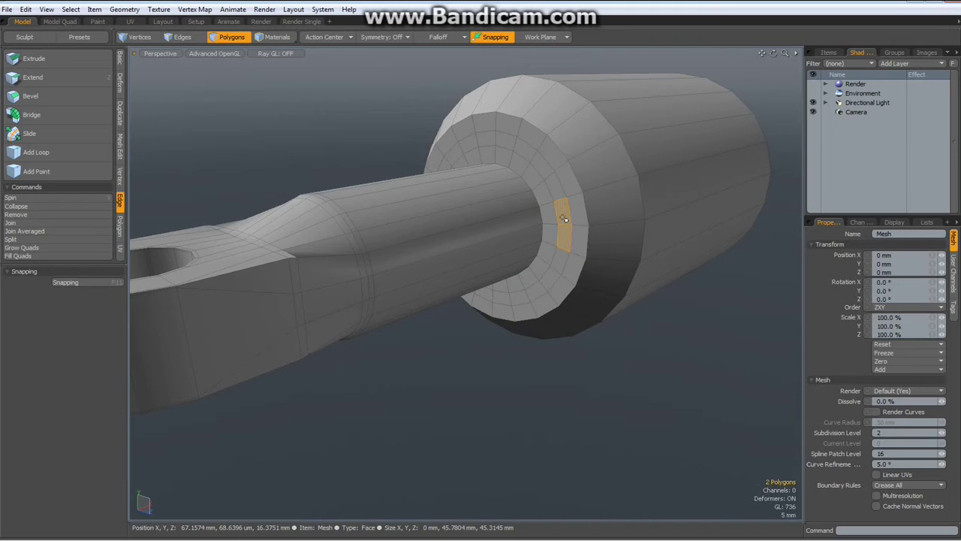
pyautogui.press('l')
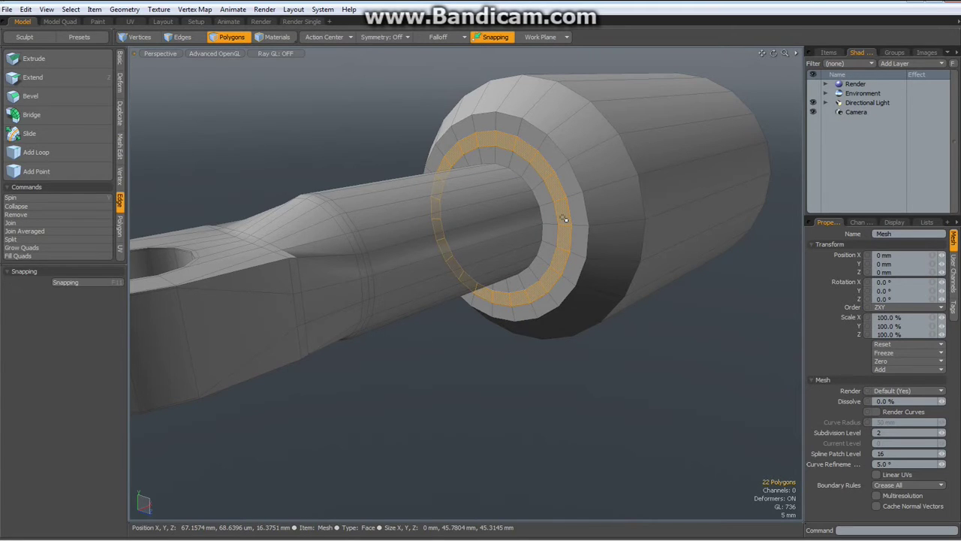
pyautogui.press('b')
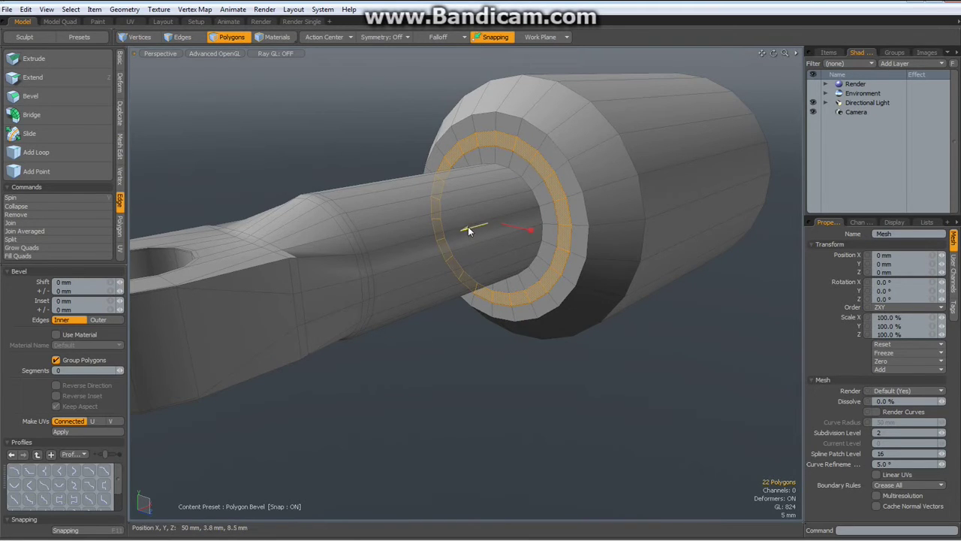
pyautogui.moveTo(469, 232); pyautogui.dragTo(480, 224)
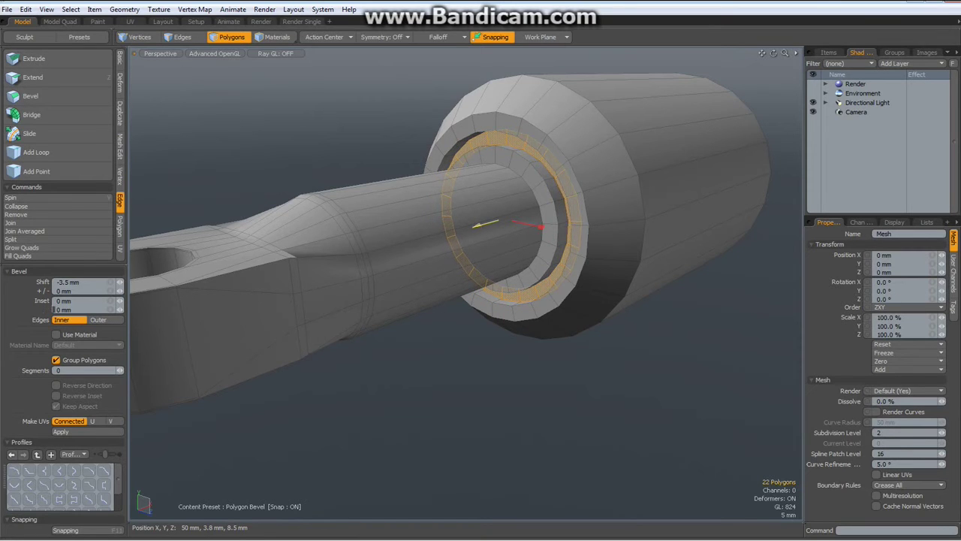
pyautogui.press('space')
pyautogui.press('Escape')
# Slice two loops through the groove ring at about 6%, hugging its borders
pyautogui.scroll(5, 556, 236)
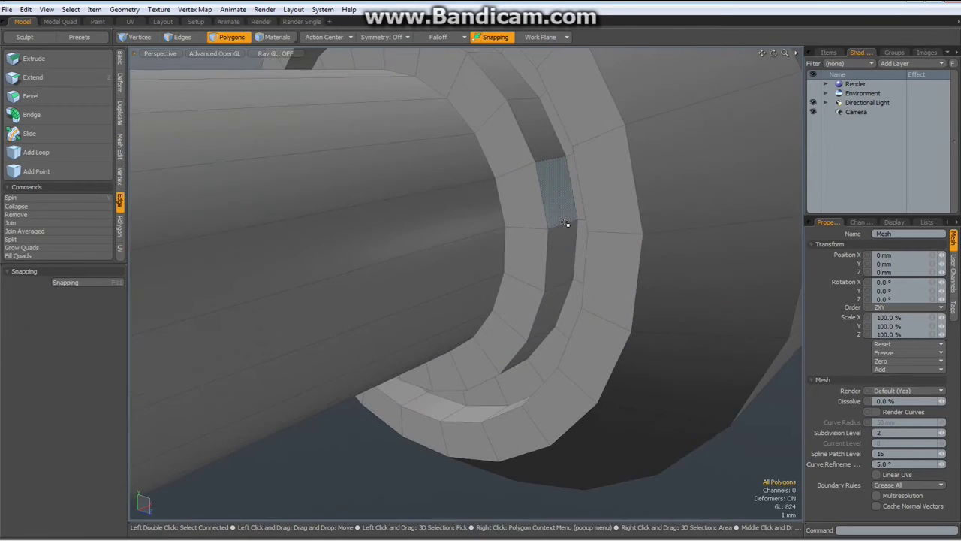
pyautogui.press('2')
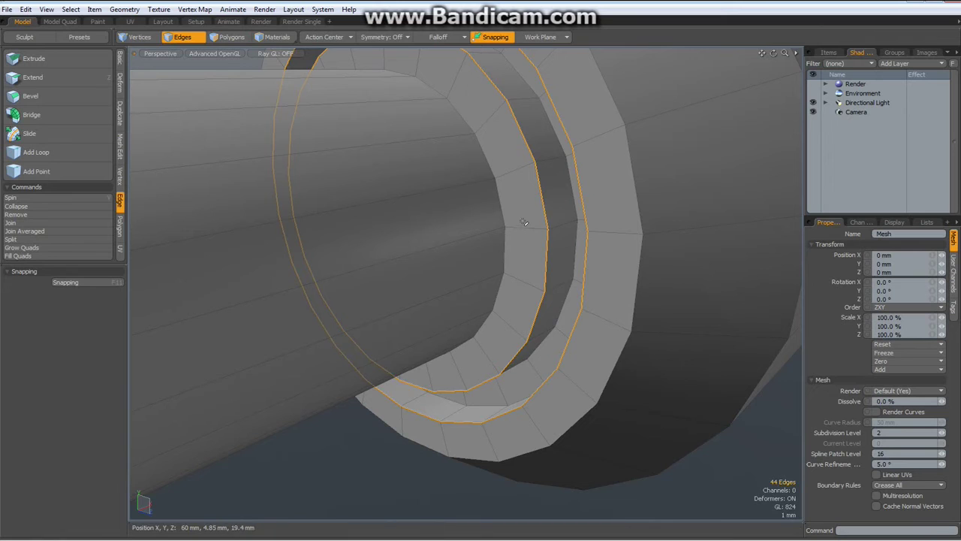
pyautogui.click(522, 238)
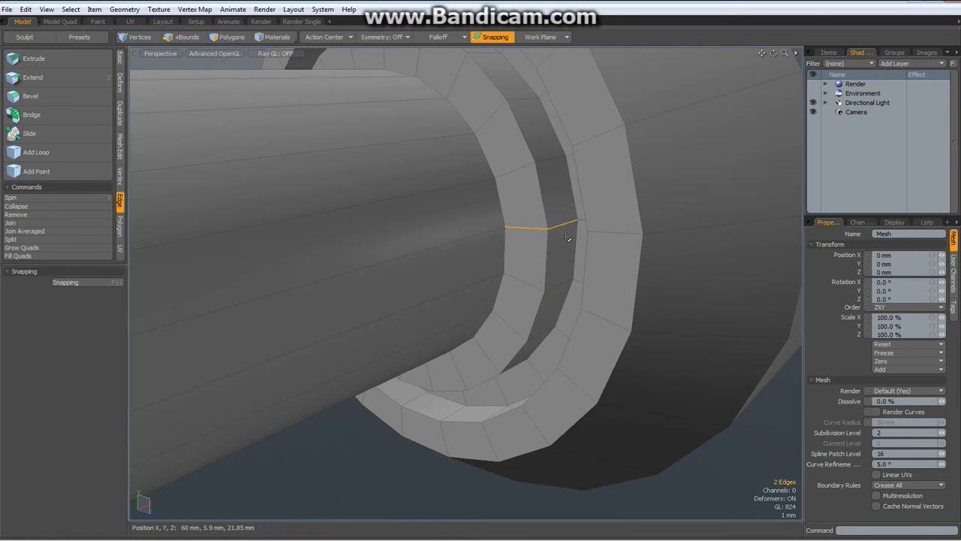
pyautogui.press('2')
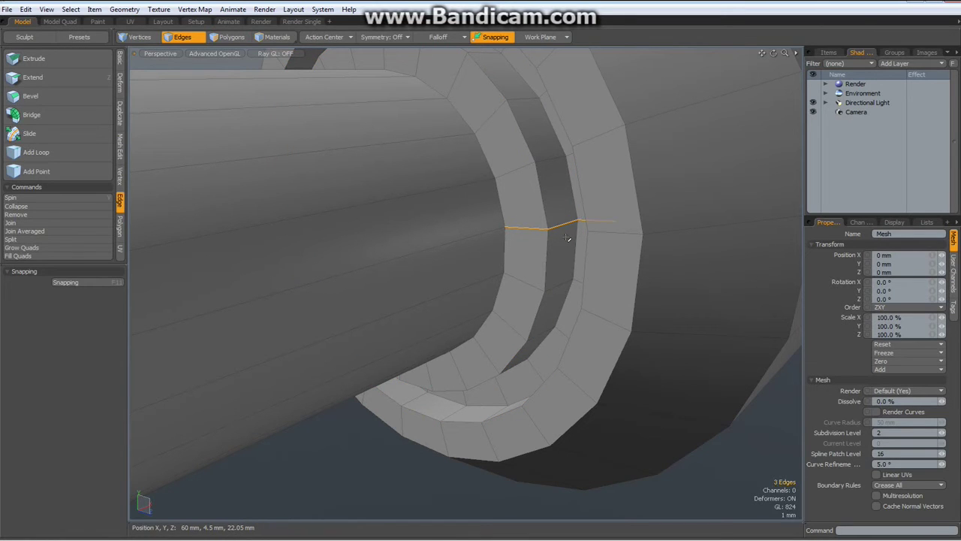
pyautogui.press('Up')
pyautogui.hotkey('alt', 'c')
pyautogui.click(567, 237)
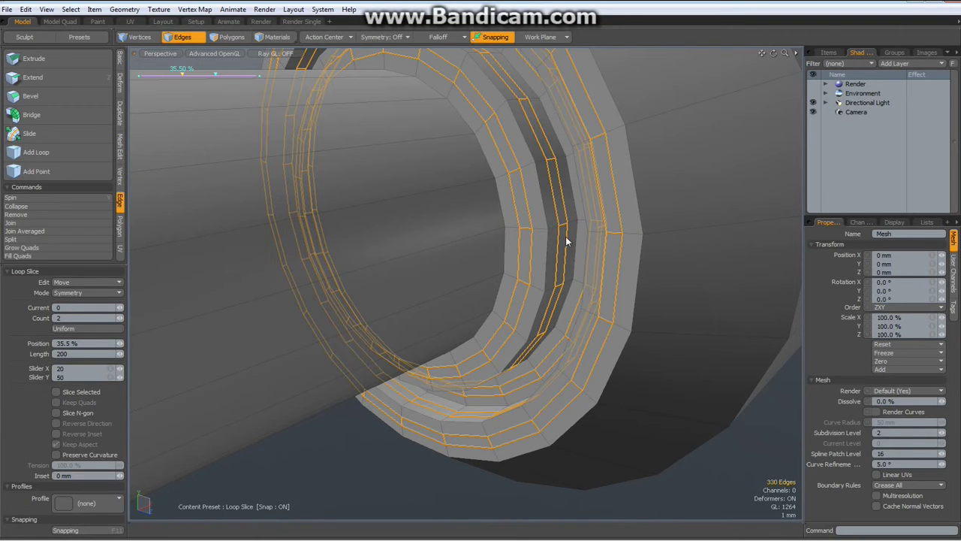
pyautogui.moveTo(524, 279); pyautogui.dragTo(466, 283)
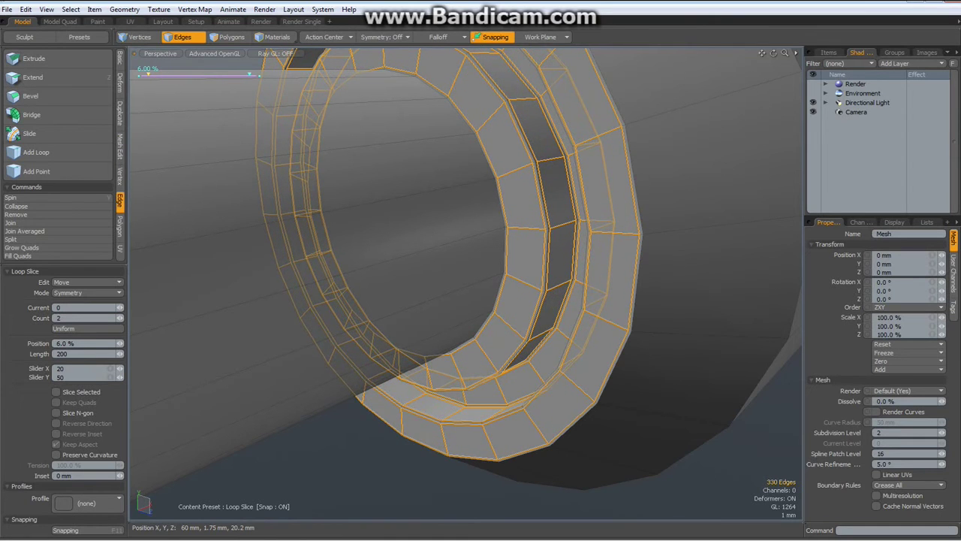
pyautogui.press('space')
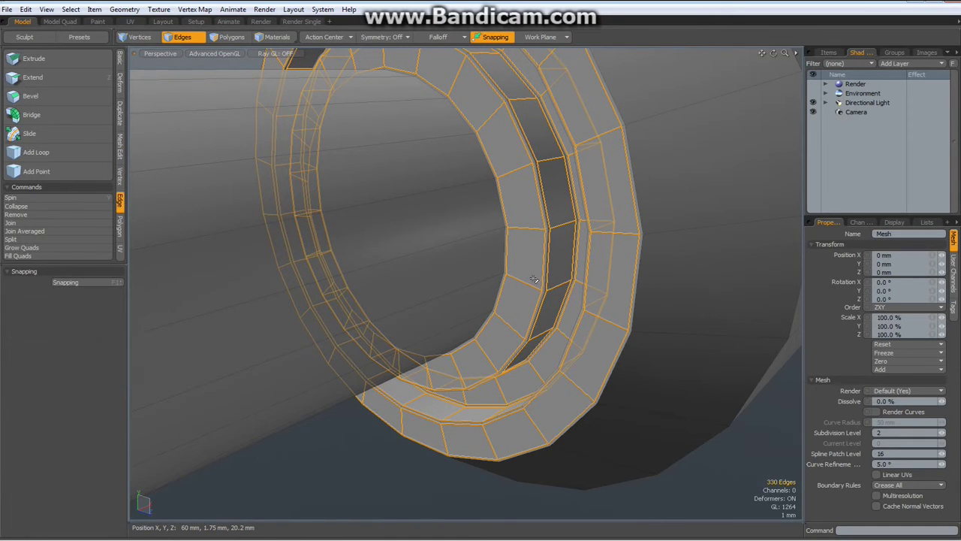
# Clear the edge selection and show the mesh subdivided
pyautogui.click(343, 462)
pyautogui.press('Tab')
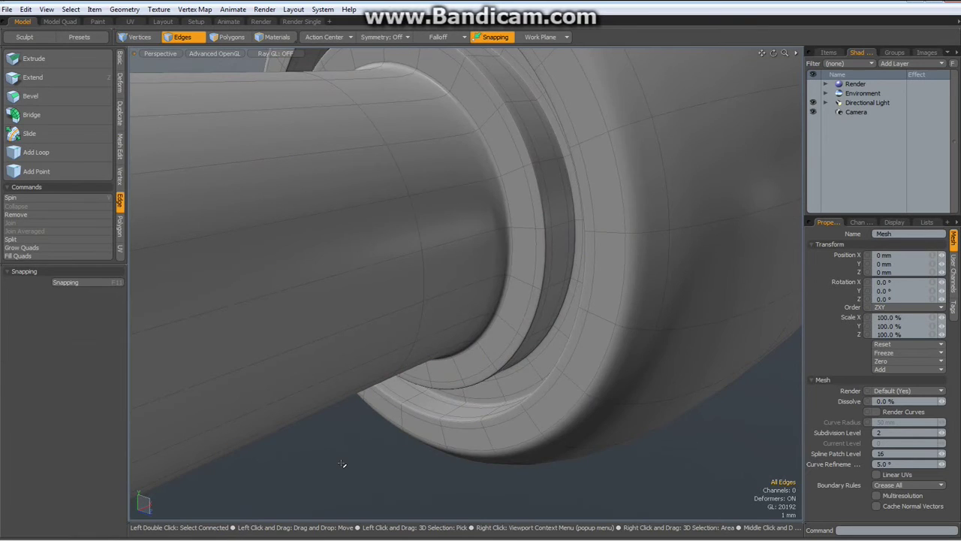
pyautogui.scroll(-5, 342, 464)
# With subdivision off, Loop Slice the collar's ring face at 4% near its edge
pyautogui.scroll(4, 342, 463)
pyautogui.press('Tab')
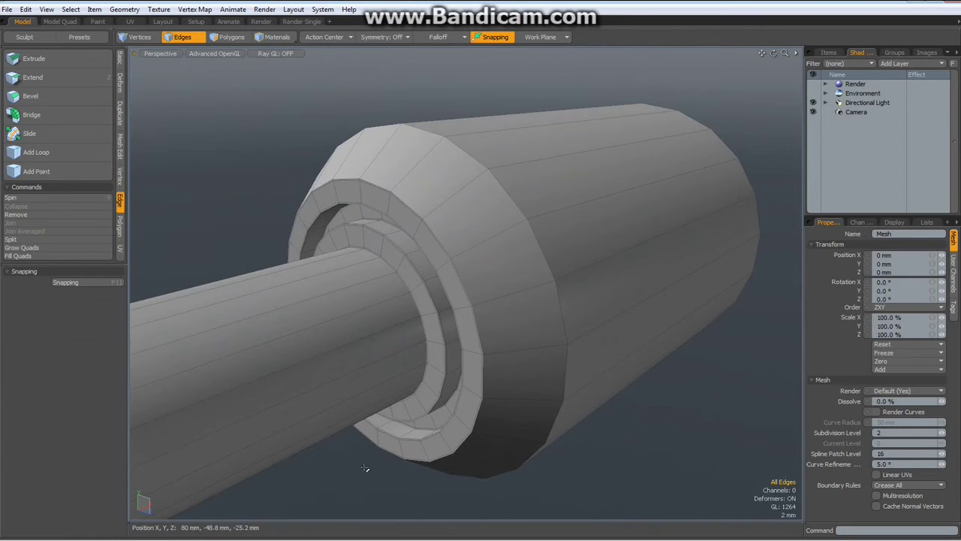
pyautogui.keyDown('alt'); pyautogui.moveTo(642, 420); pyautogui.dragTo(570, 323); pyautogui.keyUp('alt')
pyautogui.click(509, 284)
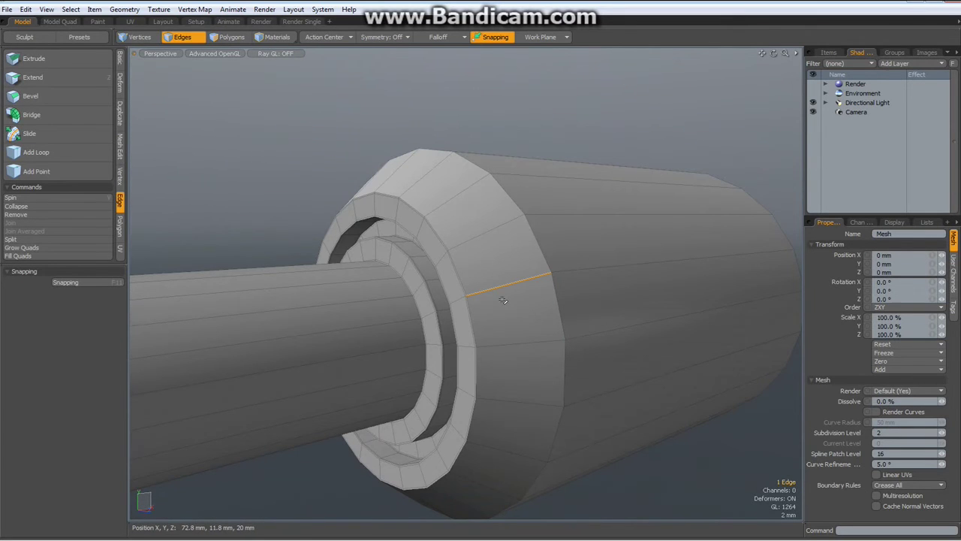
pyautogui.hotkey('alt', 'c')
pyautogui.moveTo(507, 321); pyautogui.dragTo(480, 247)
pyautogui.press('space')
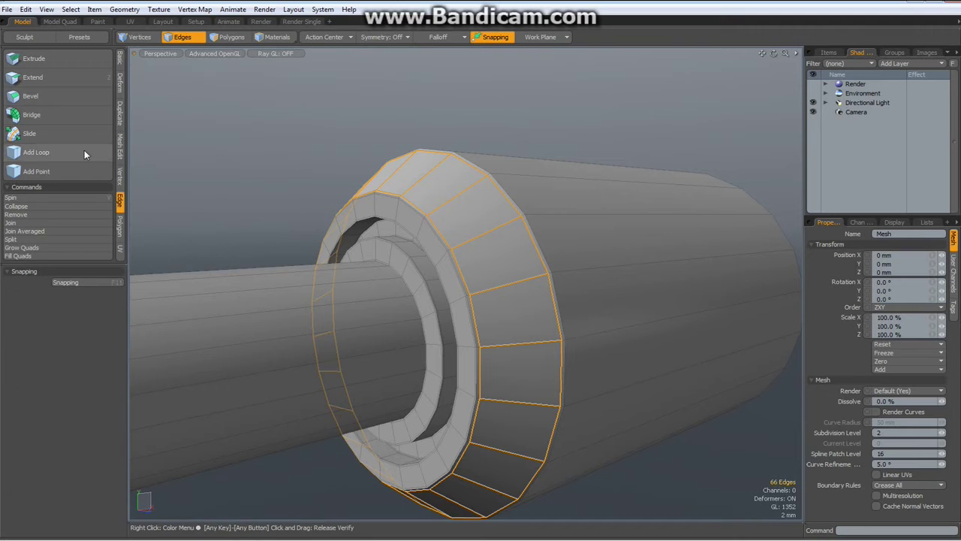
# Add holding loops on the shaft and outer cylinder beside the ring, then view subdivided
pyautogui.click(28, 153)
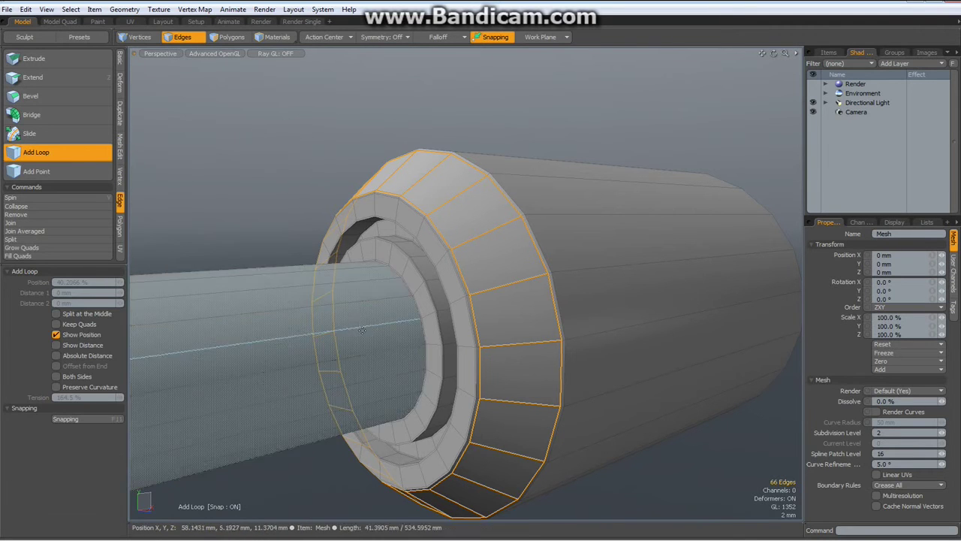
pyautogui.moveTo(377, 323); pyautogui.dragTo(419, 319)
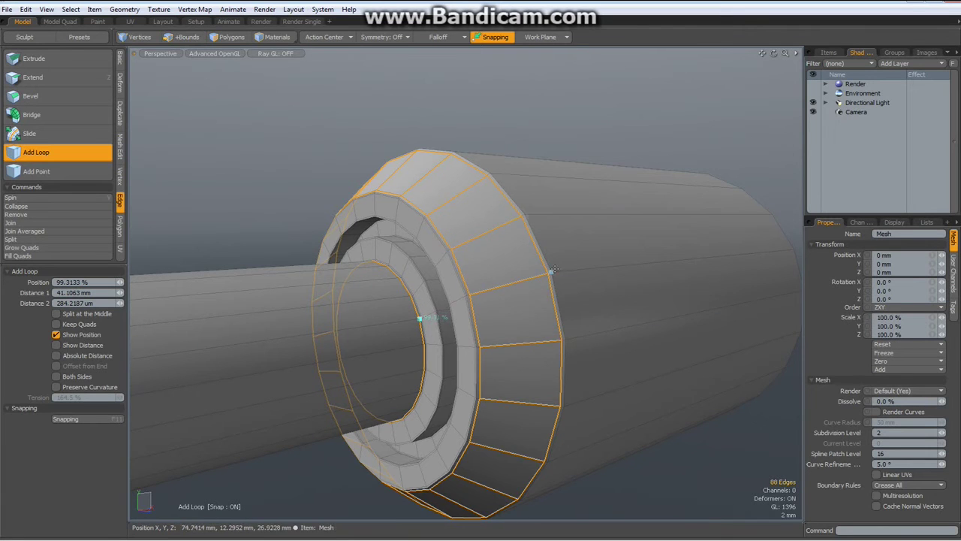
pyautogui.moveTo(591, 268); pyautogui.dragTo(569, 270)
pyautogui.press('space')
pyautogui.press('Tab')
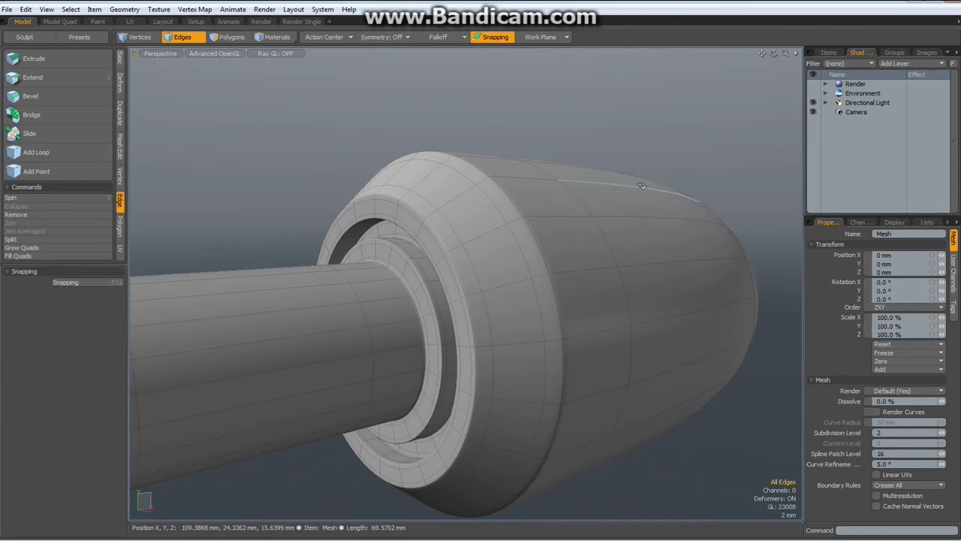
pyautogui.keyDown('alt'); pyautogui.moveTo(641, 185); pyautogui.dragTo(535, 239); pyautogui.keyUp('alt')
pyautogui.scroll(-5, 586, 259)
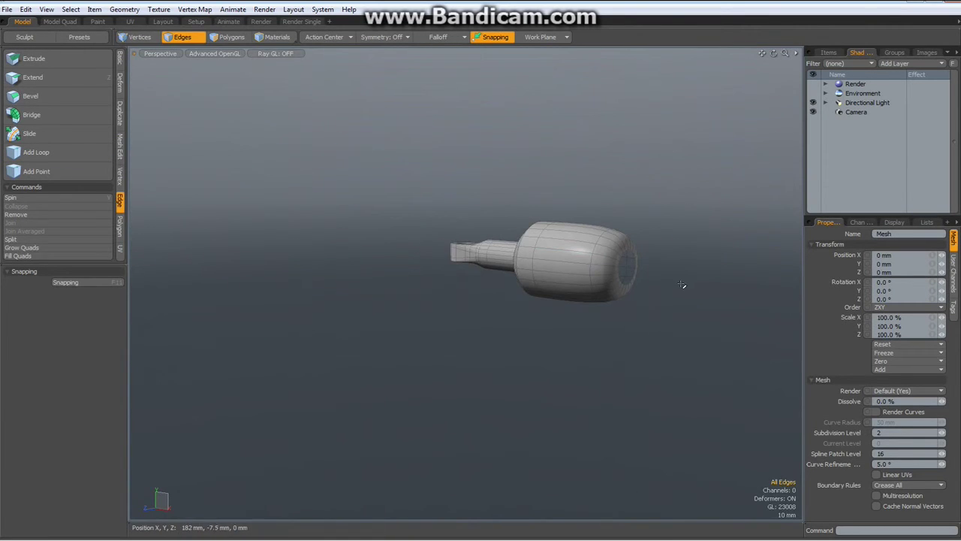
pyautogui.scroll(3, 681, 284)
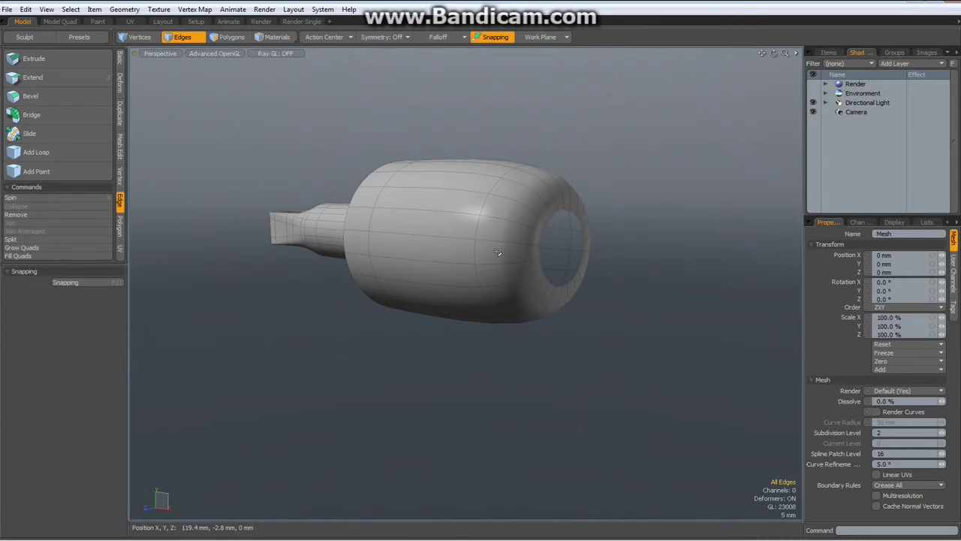
# Delete the polygon loop at the collar's far end
pyautogui.press('3')
pyautogui.moveTo(502, 259); pyautogui.dragTo(498, 235)
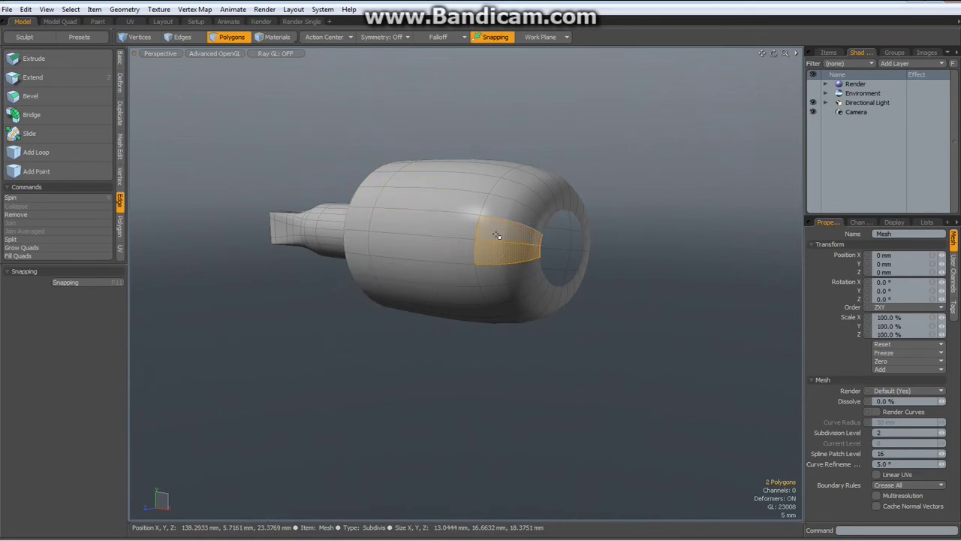
pyautogui.press('l')
pyautogui.press('Delete')
# Select the thin ring faces on the shaft where it meets the collar
pyautogui.keyDown('alt'); pyautogui.moveTo(328, 216); pyautogui.dragTo(526, 239); pyautogui.keyUp('alt')
pyautogui.scroll(2, 612, 226)
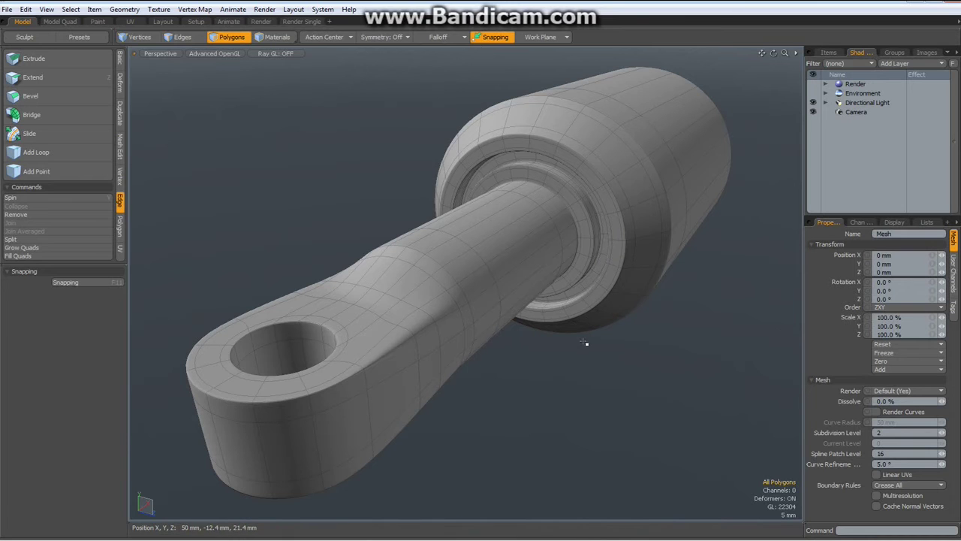
pyautogui.scroll(4, 601, 208)
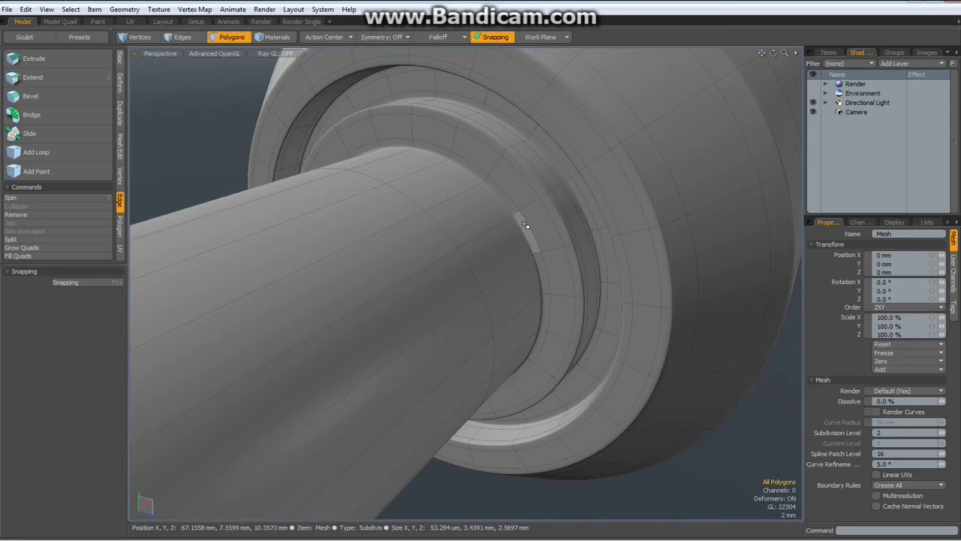
pyautogui.moveTo(525, 226); pyautogui.dragTo(517, 212)
# Assign a new near-black material named Dark, colour 0.01, to the whole thin shaft ring
pyautogui.press('l')
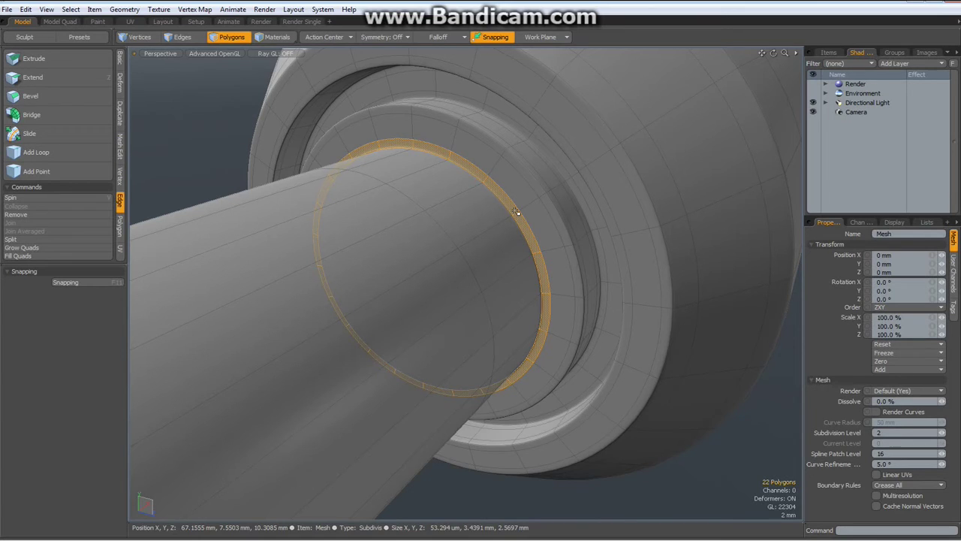
pyautogui.press('m')
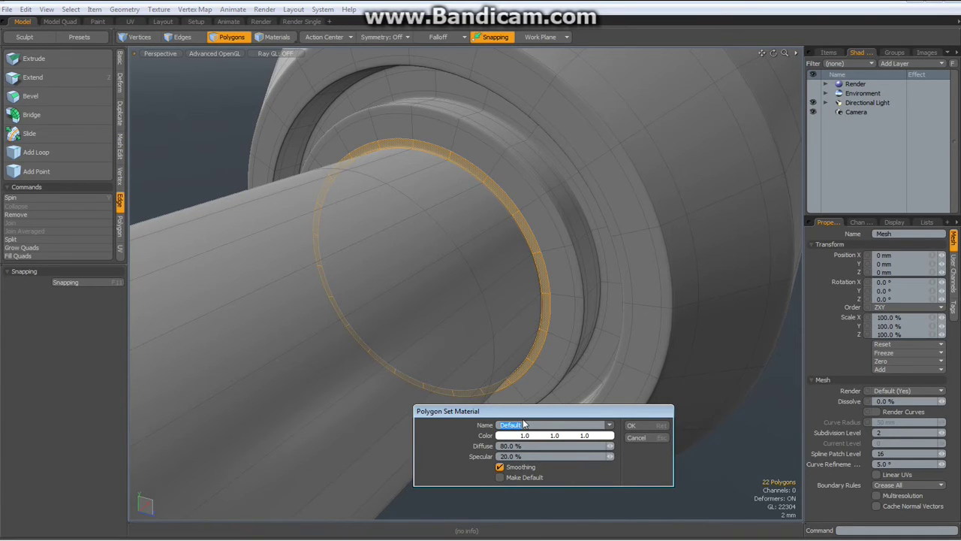
pyautogui.write('Dark')
pyautogui.click(595, 438)
pyautogui.click(662, 467)
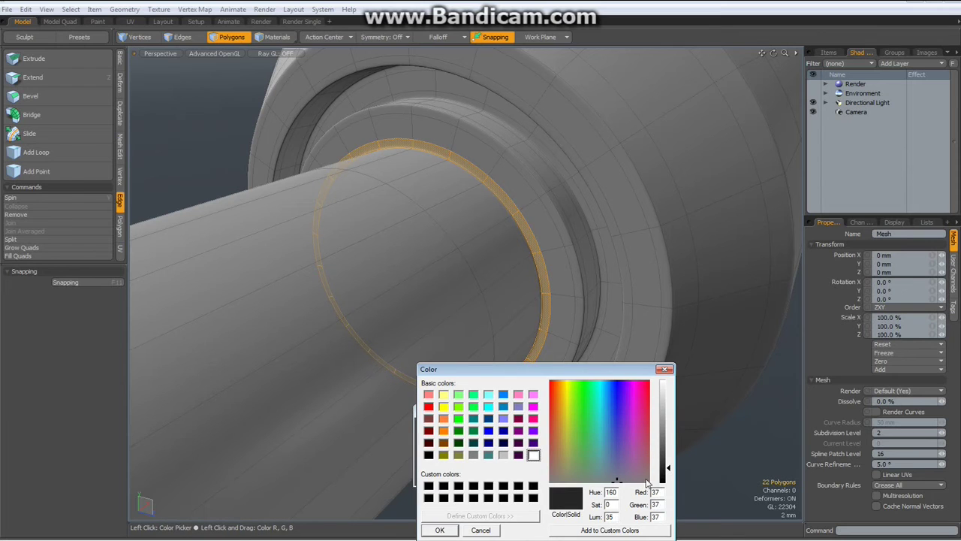
pyautogui.click(440, 531)
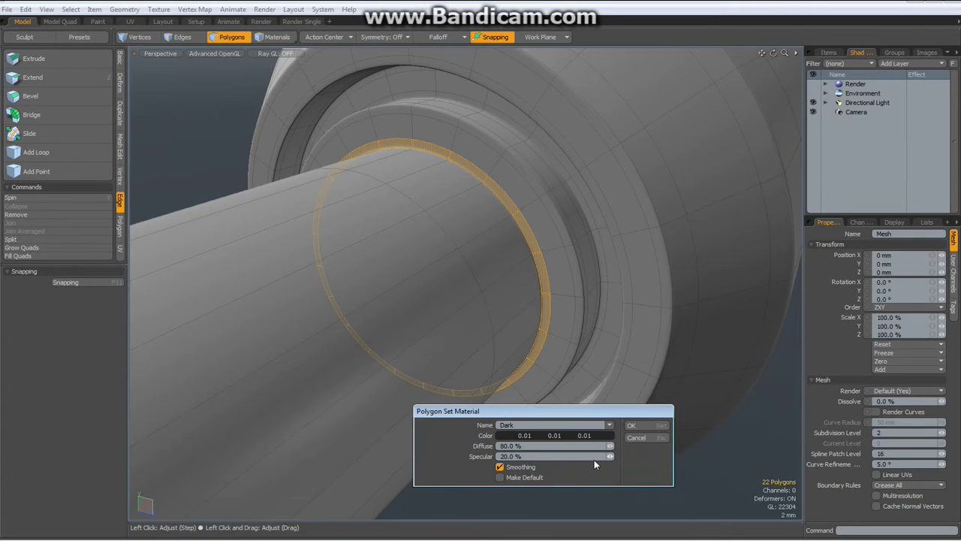
pyautogui.click(654, 427)
pyautogui.scroll(-5, 714, 432)
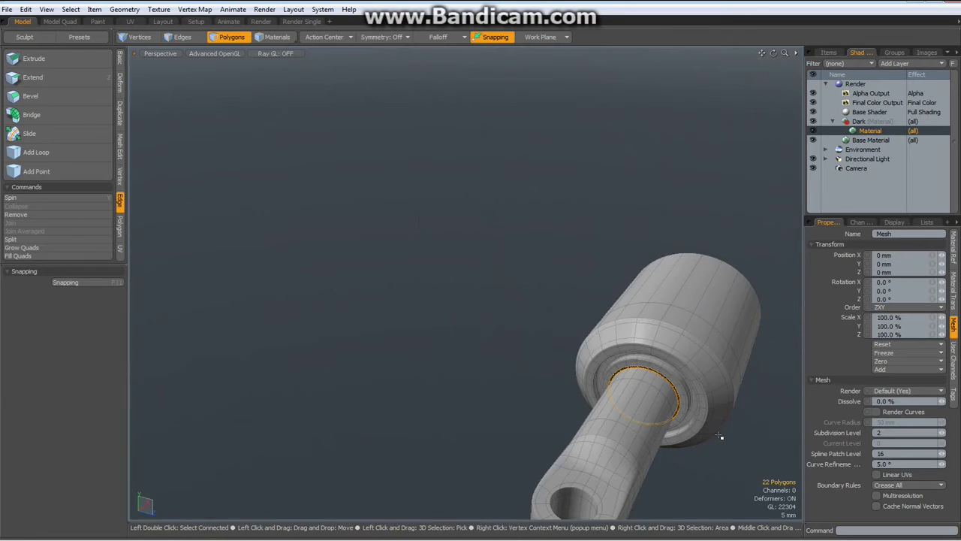
# Deselect, hide the wireframe via the viewport pie menu, and orbit around the shaded part
pyautogui.keyDown('alt'); pyautogui.moveTo(717, 433); pyautogui.dragTo(554, 272); pyautogui.keyUp('alt')
pyautogui.click(608, 338)
pyautogui.scroll(5, 567, 275)
pyautogui.scroll(-3, 560, 264)
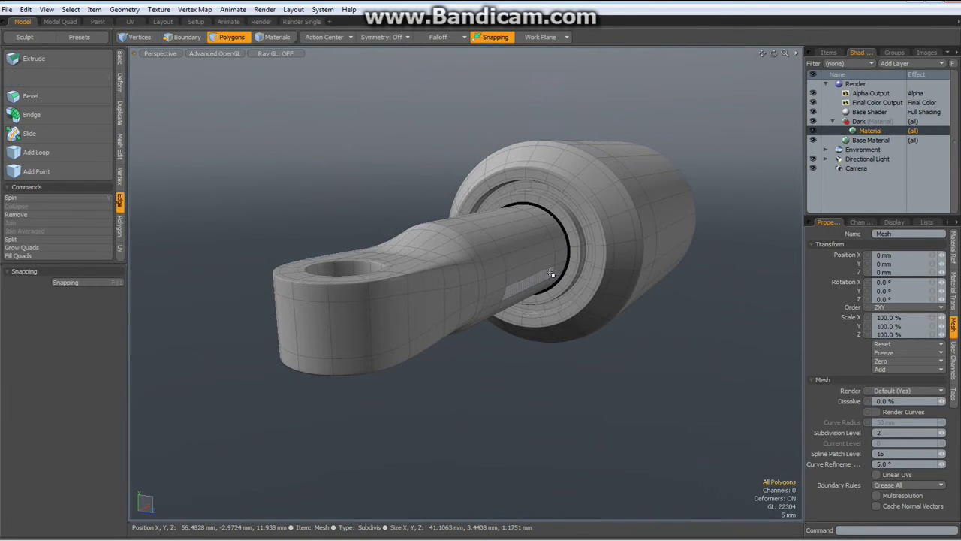
pyautogui.click(551, 275)
pyautogui.click(584, 274)
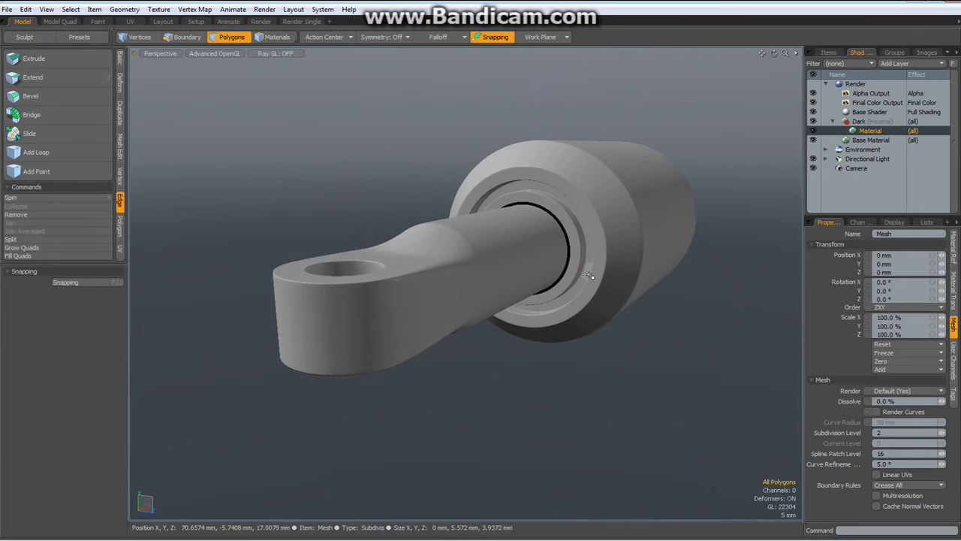
pyautogui.scroll(2, 578, 278)
pyautogui.scroll(-3, 578, 278)
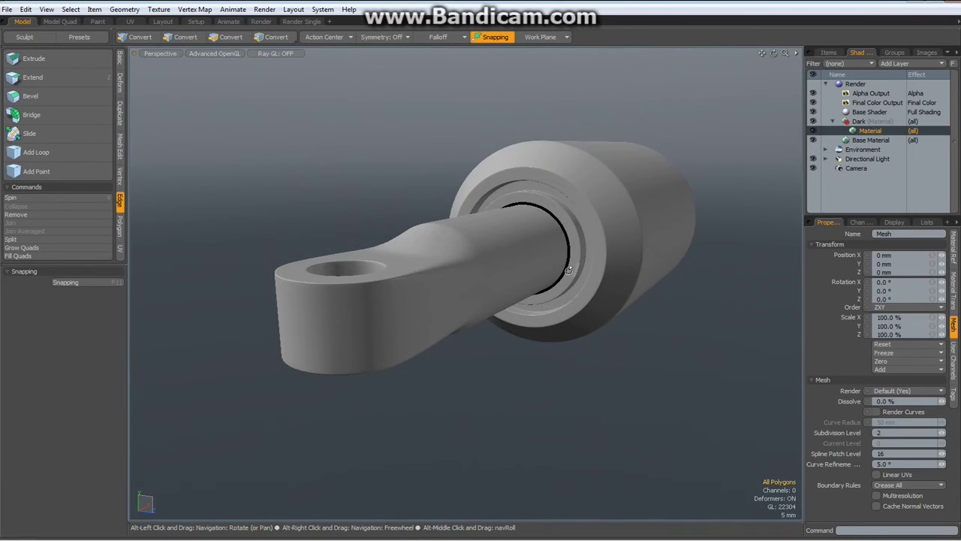
pyautogui.keyDown('alt'); pyautogui.moveTo(577, 279); pyautogui.dragTo(554, 305); pyautogui.keyUp('alt')
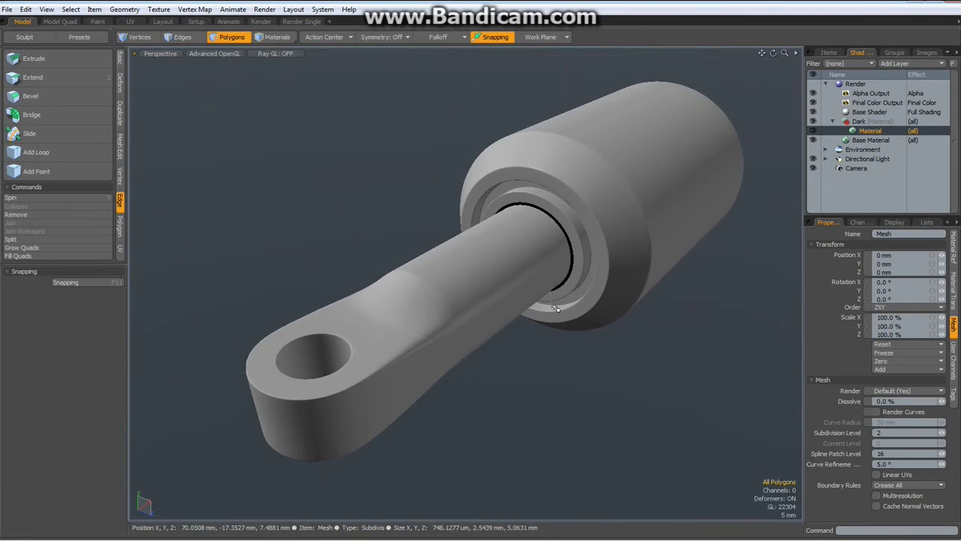